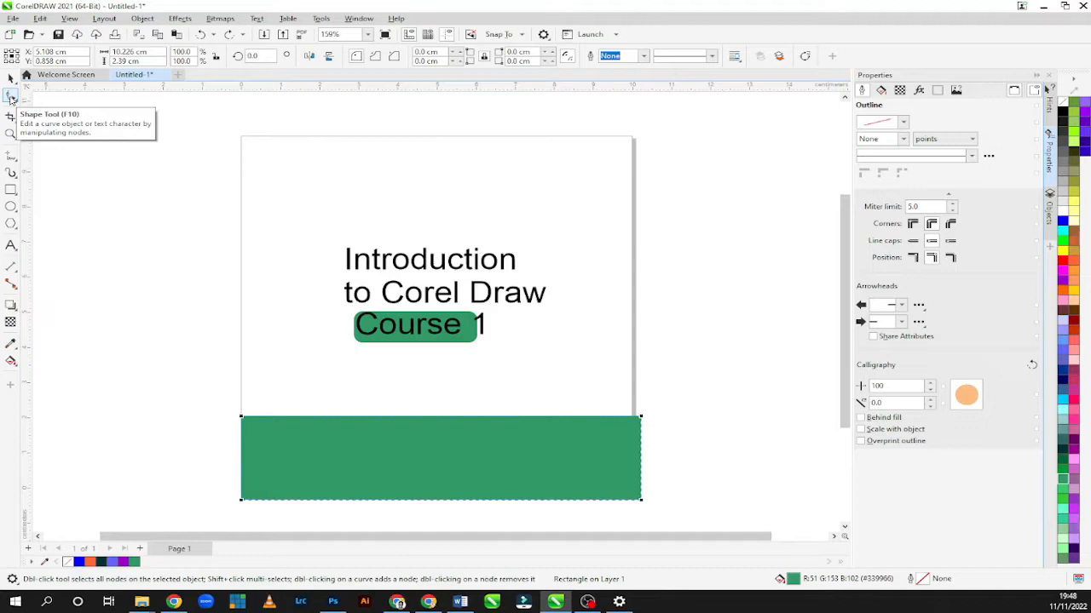
Set the "Introduction to Corel Draw" heading in the Stretch Pro font and move it fully inside the page, above "Course 1".
left_click(10, 77)
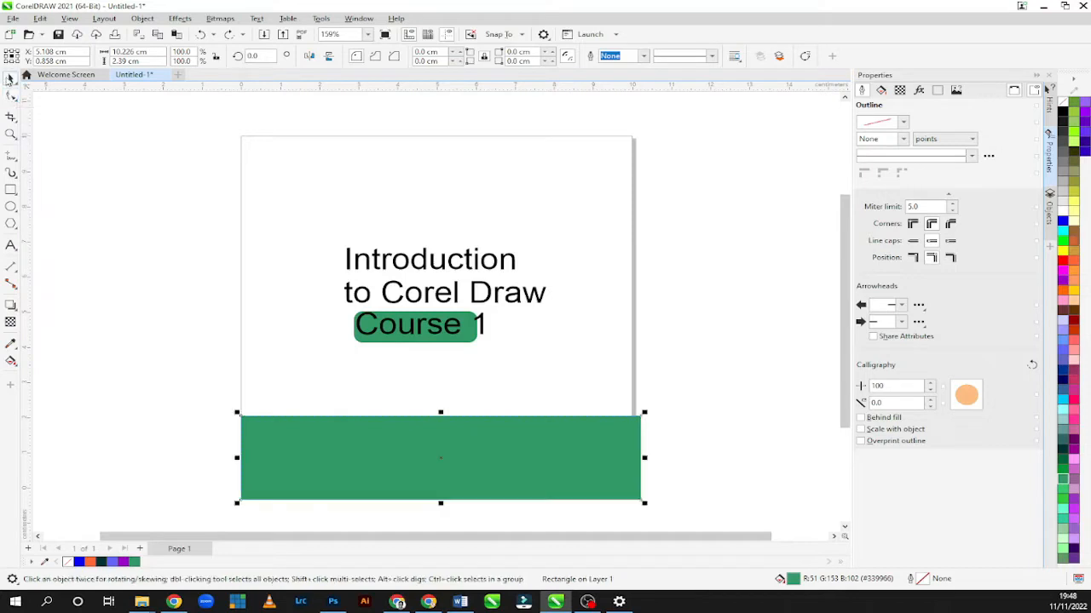
left_click(278, 241)
key("Tab")
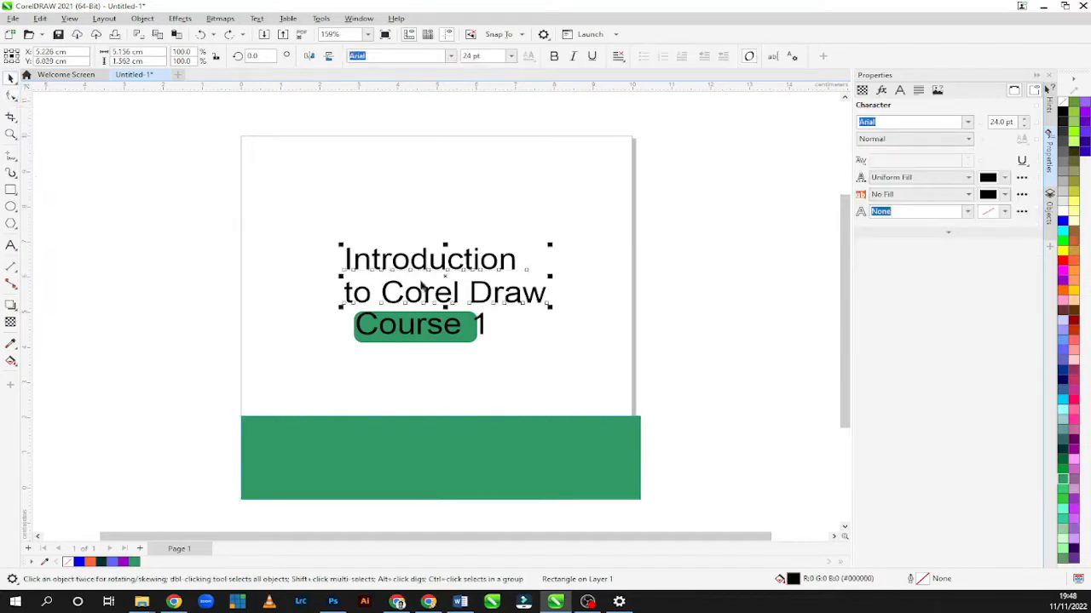
left_click(11, 246)
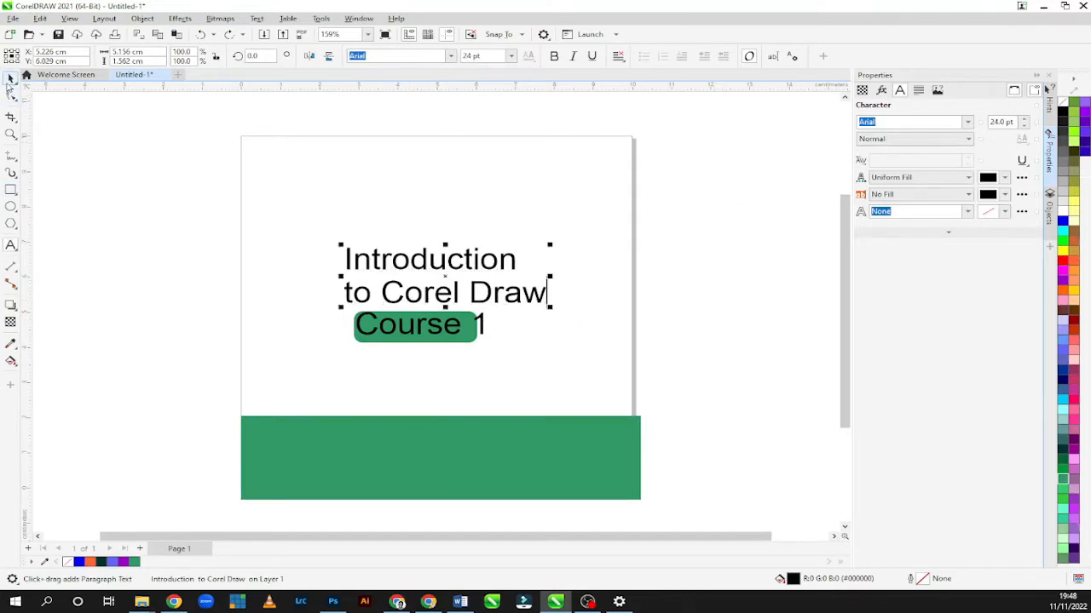
key("ctrl+space")
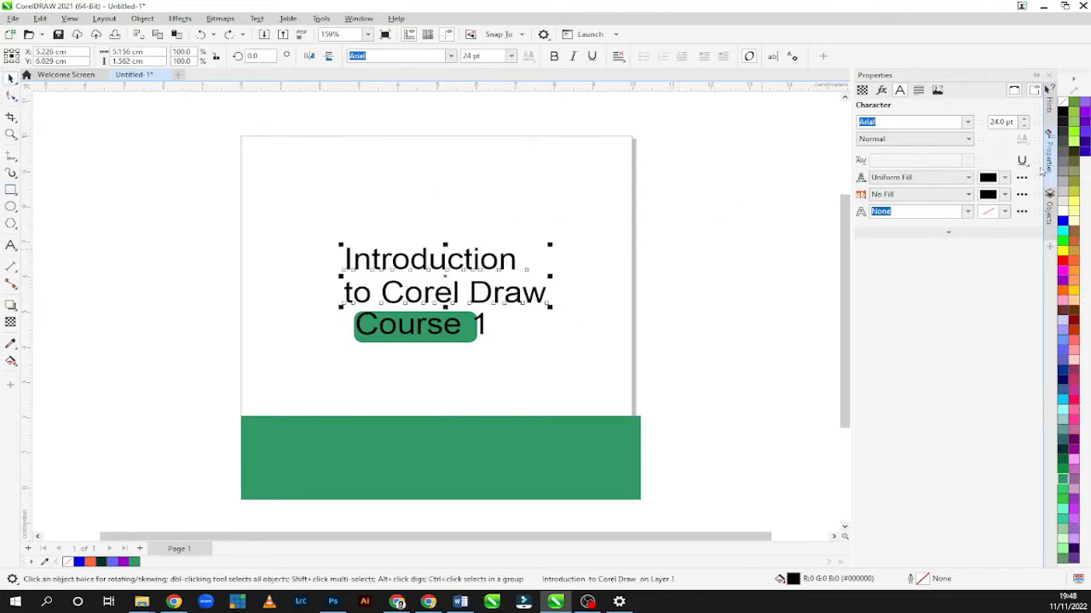
left_click(967, 123)
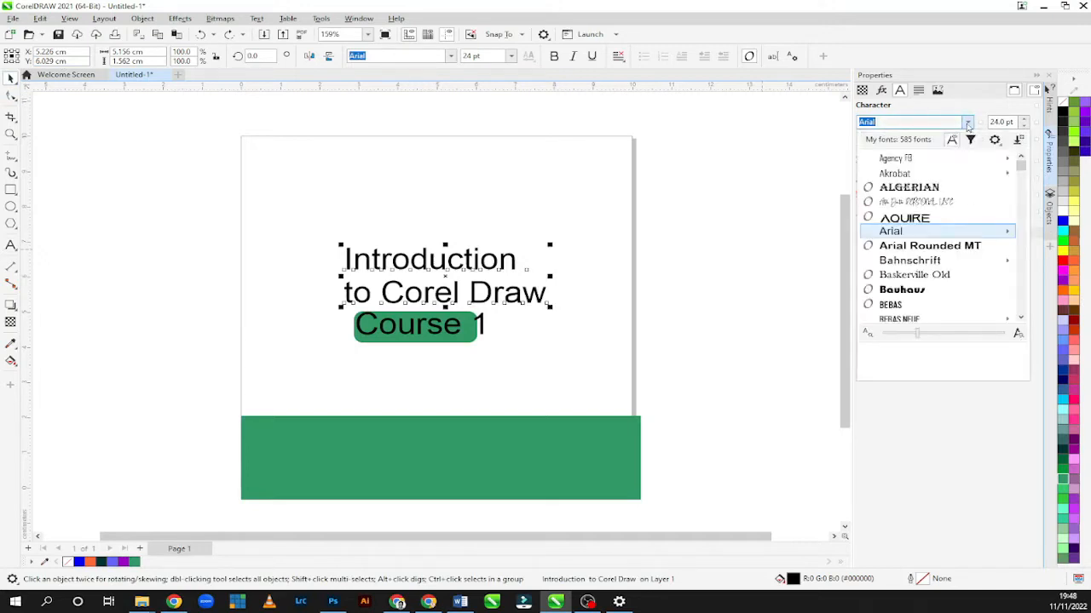
left_click(966, 125)
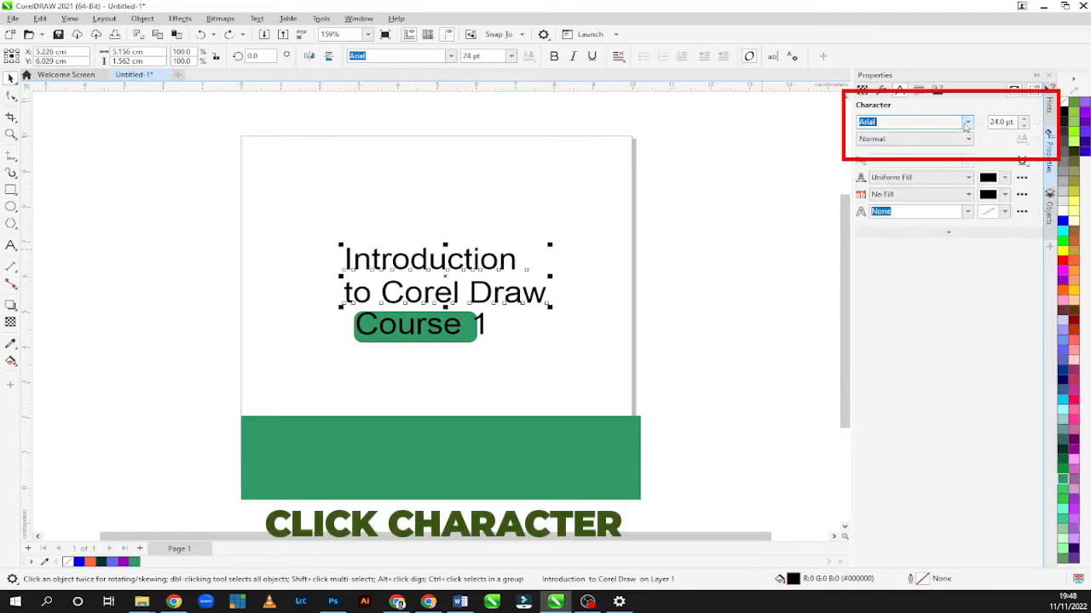
left_click(968, 123)
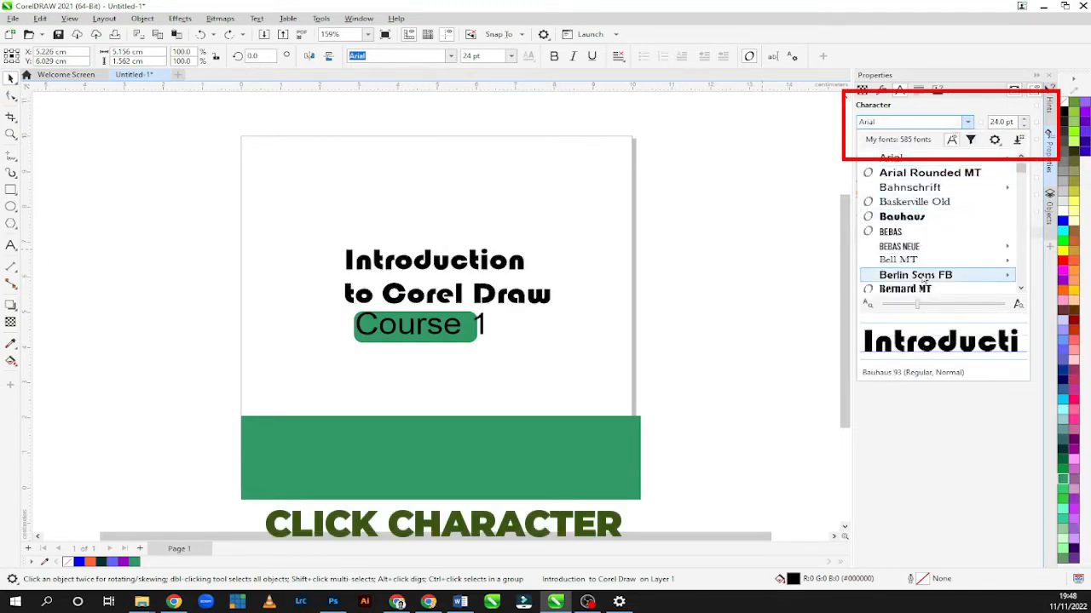
left_click(891, 122)
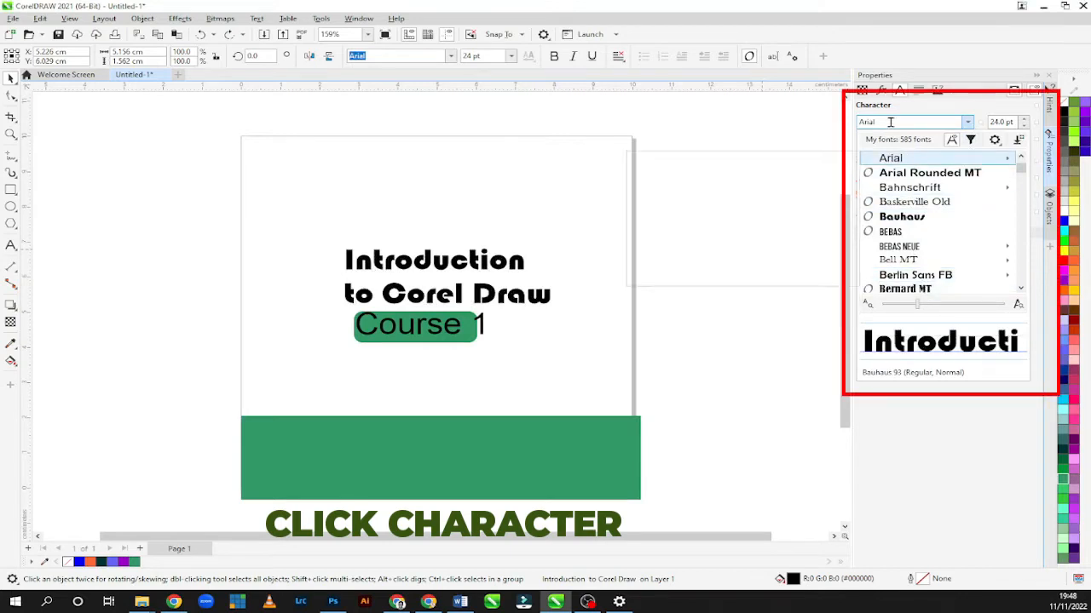
type("stre")
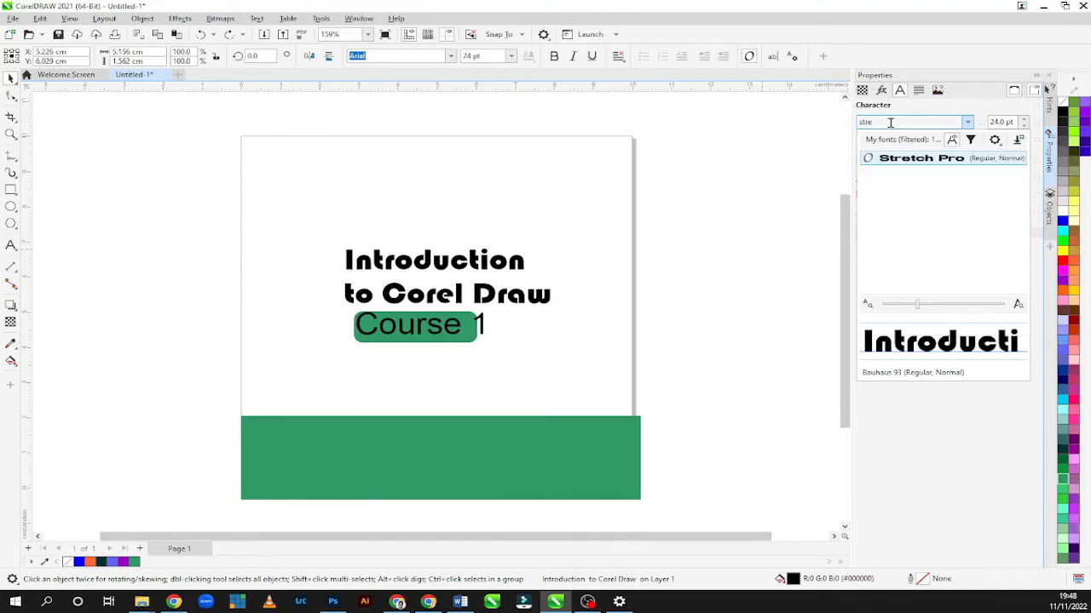
left_click(909, 158)
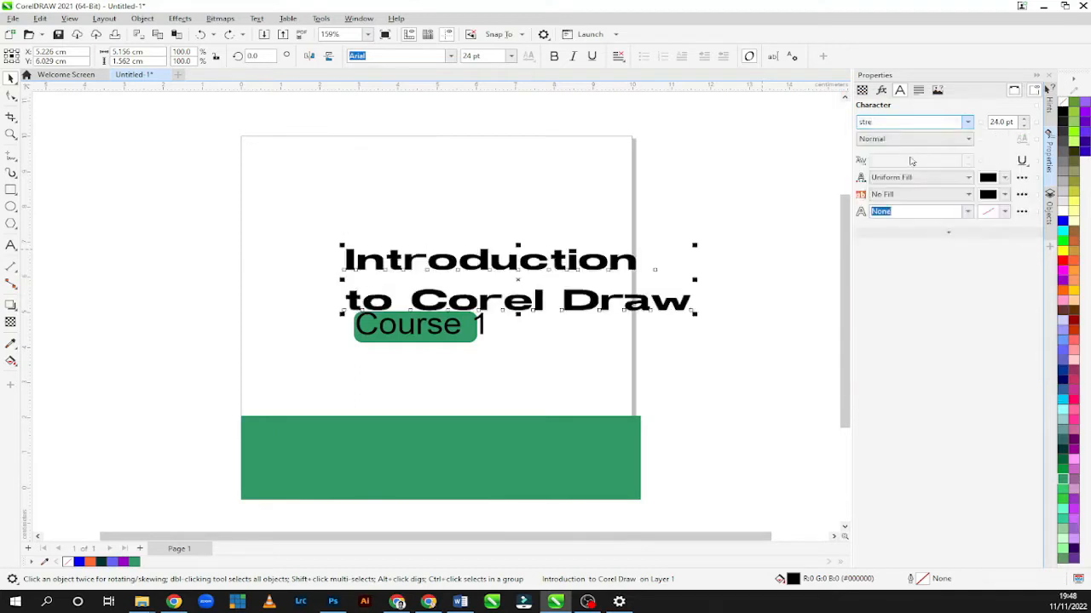
left_click_drag(562, 269, 483, 253)
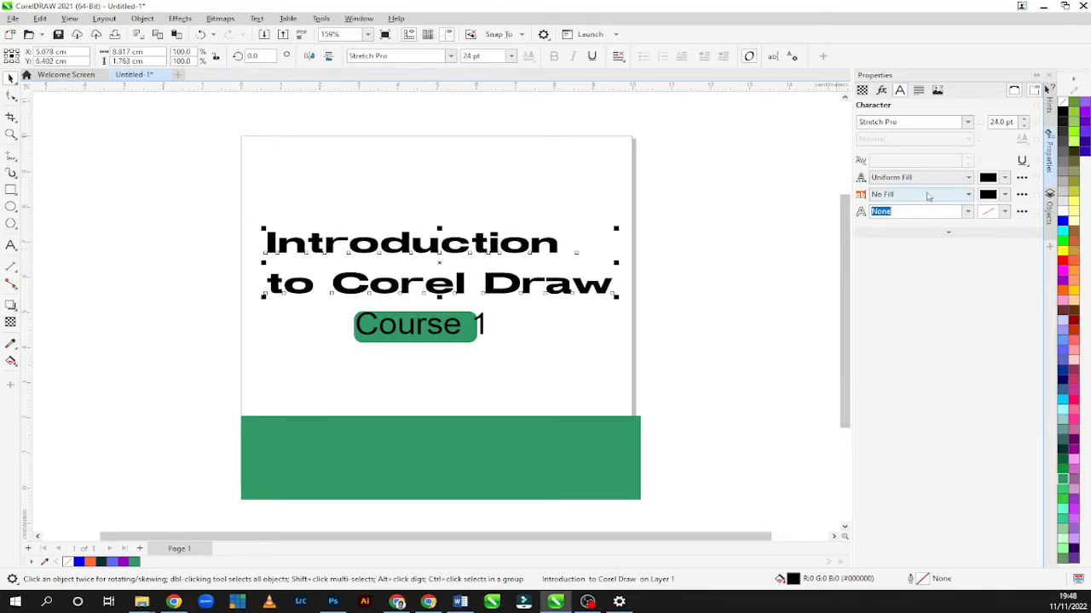
left_click(919, 90)
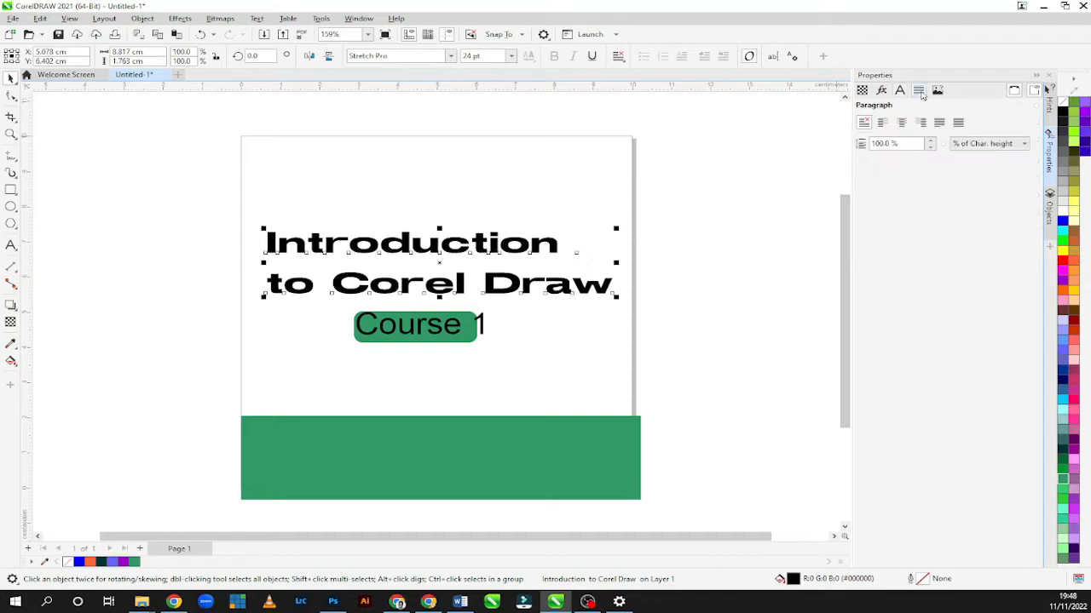
left_click(863, 90)
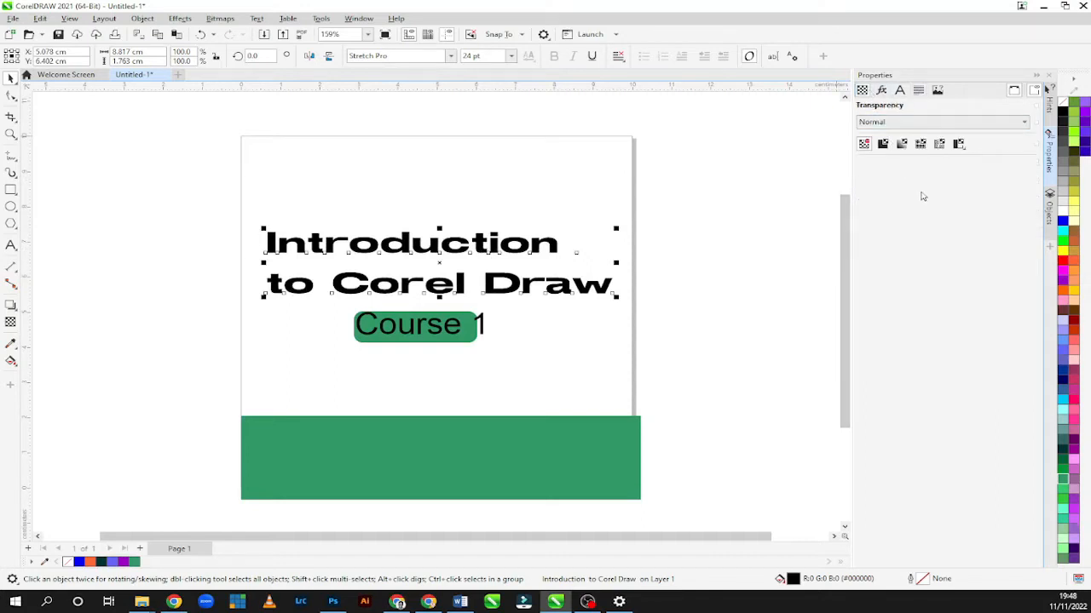
left_click(903, 94)
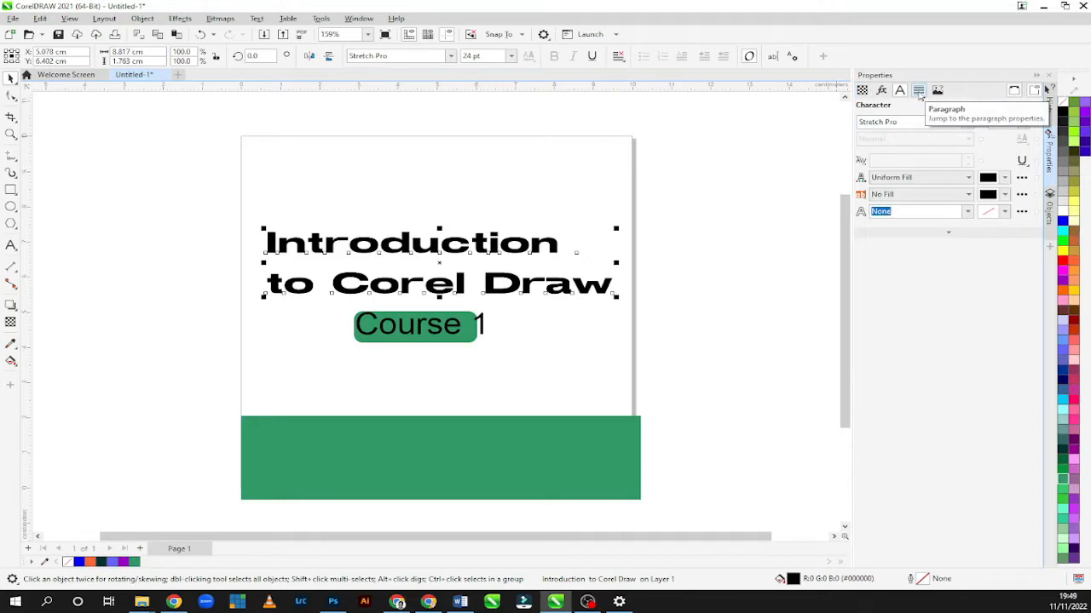
left_click(919, 92)
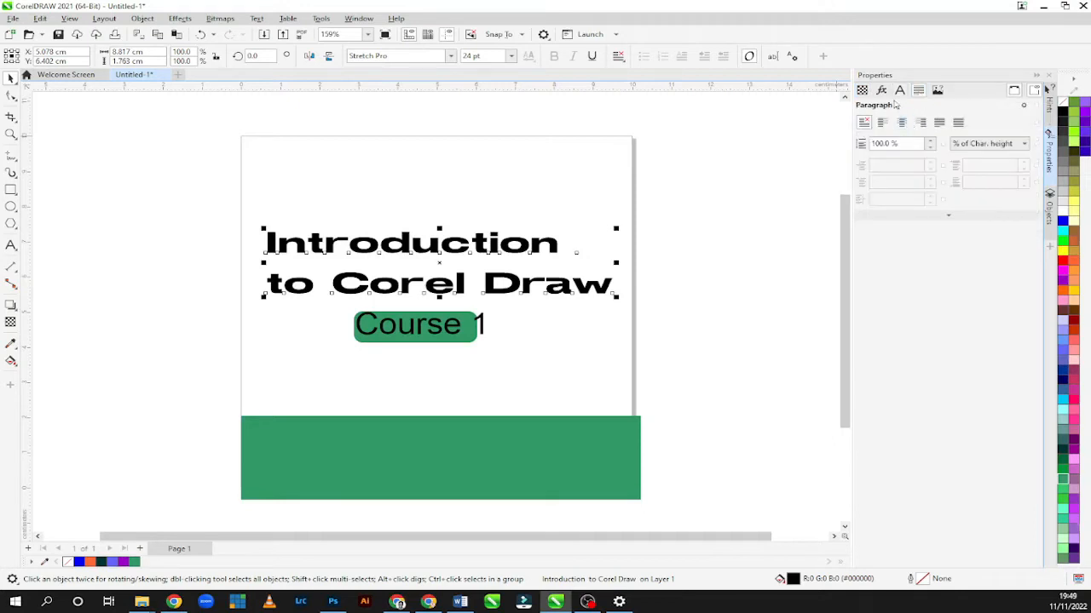
left_click(864, 94)
left_click(883, 90)
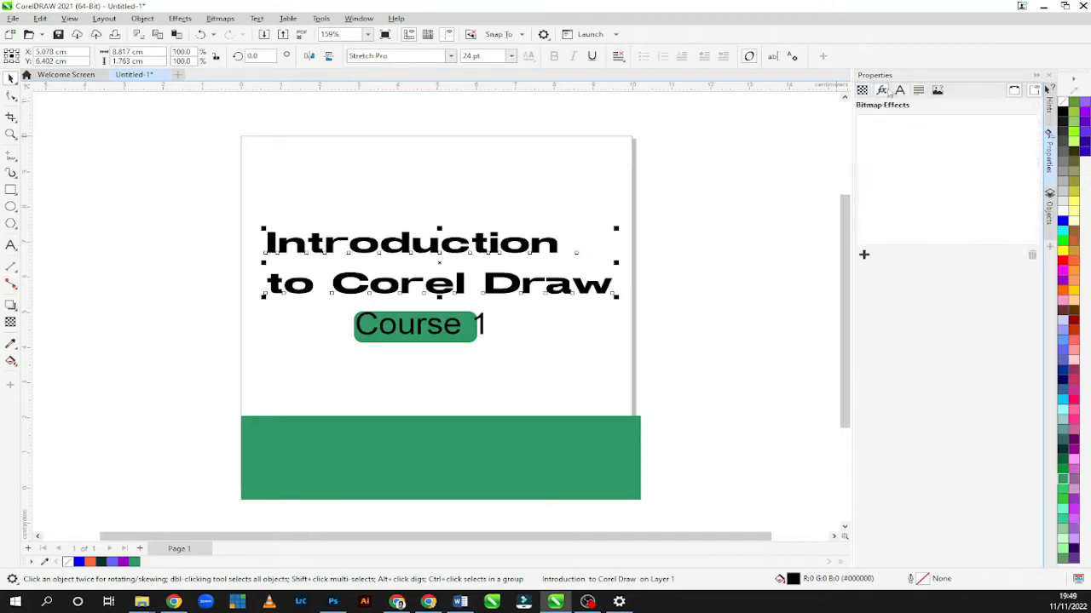
left_click(900, 91)
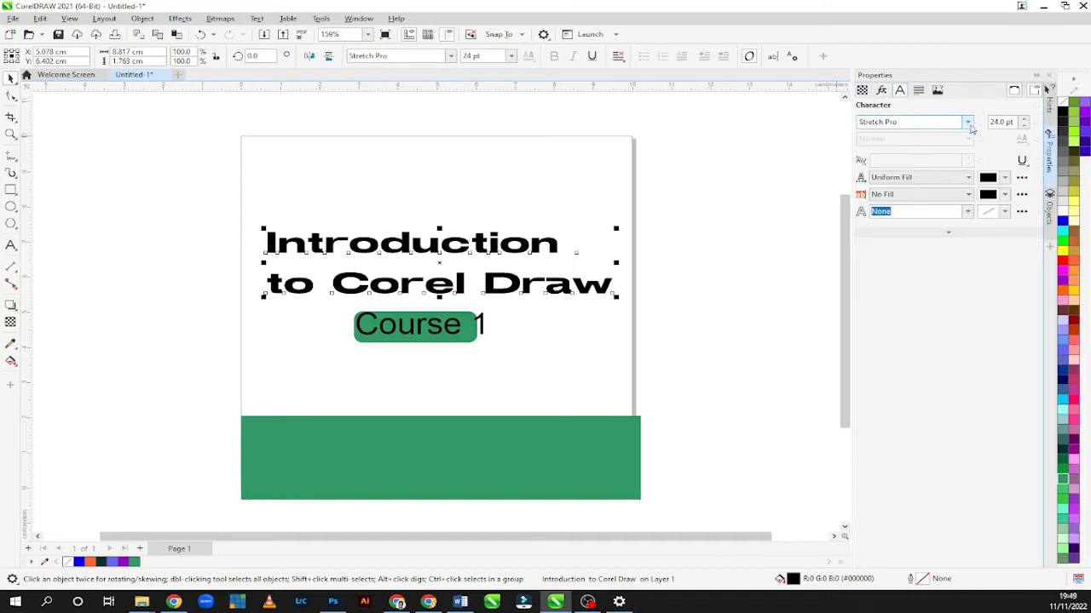
Try right and justified alignment on the heading, settle on centre alignment, and reposition the heading in the middle of the page's width.
left_click(919, 91)
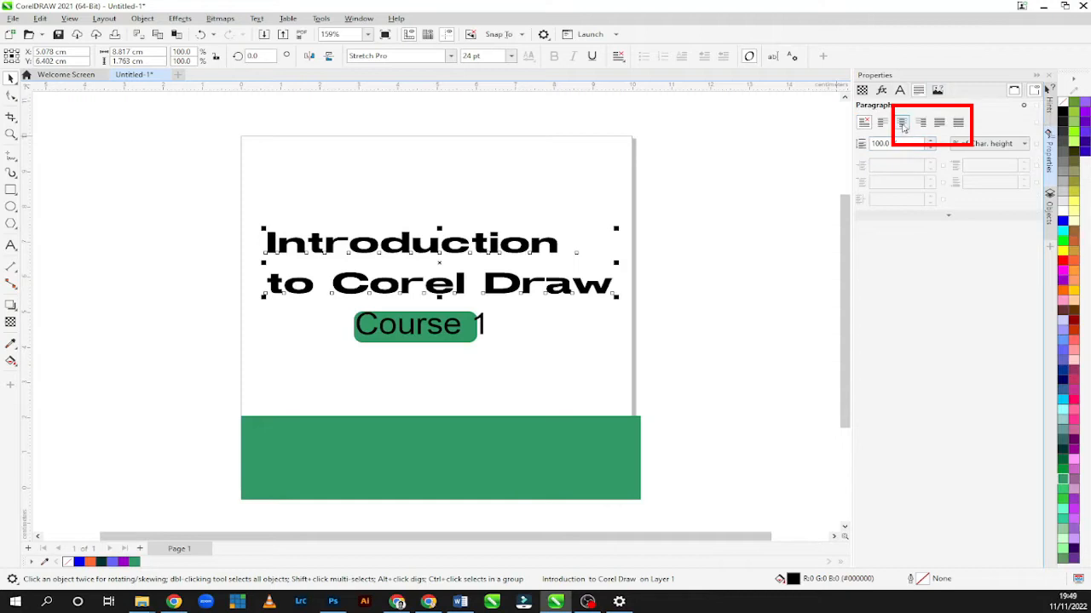
left_click(902, 124)
left_click(920, 123)
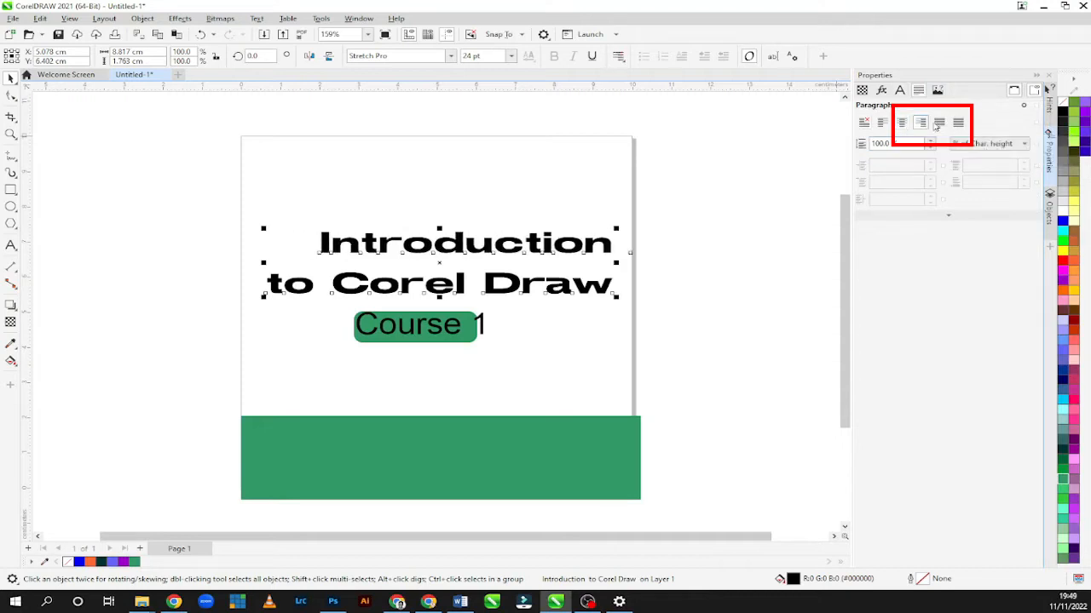
left_click(939, 124)
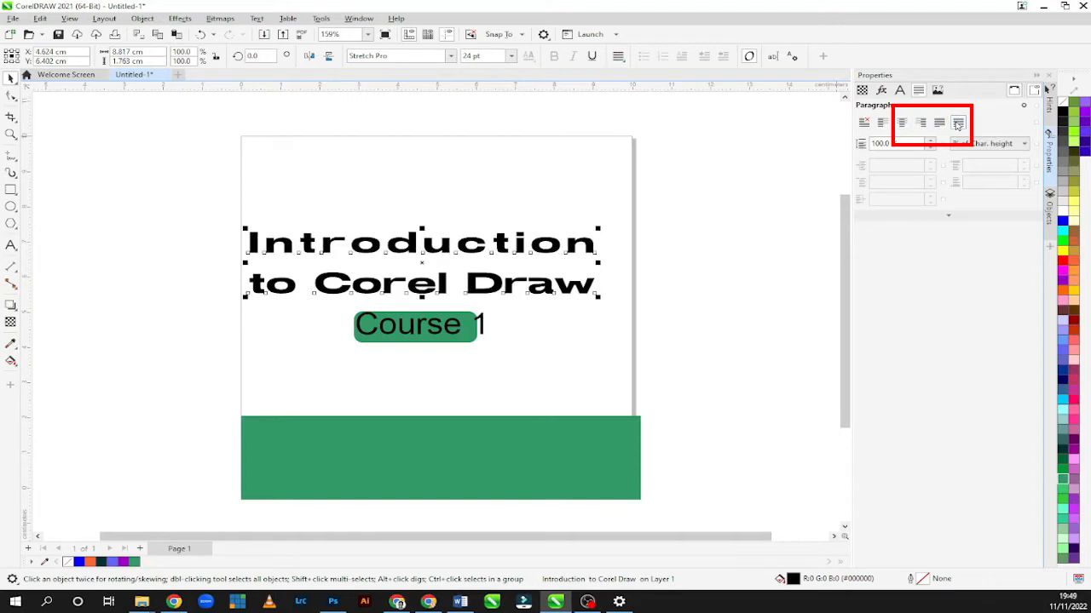
left_click(904, 125)
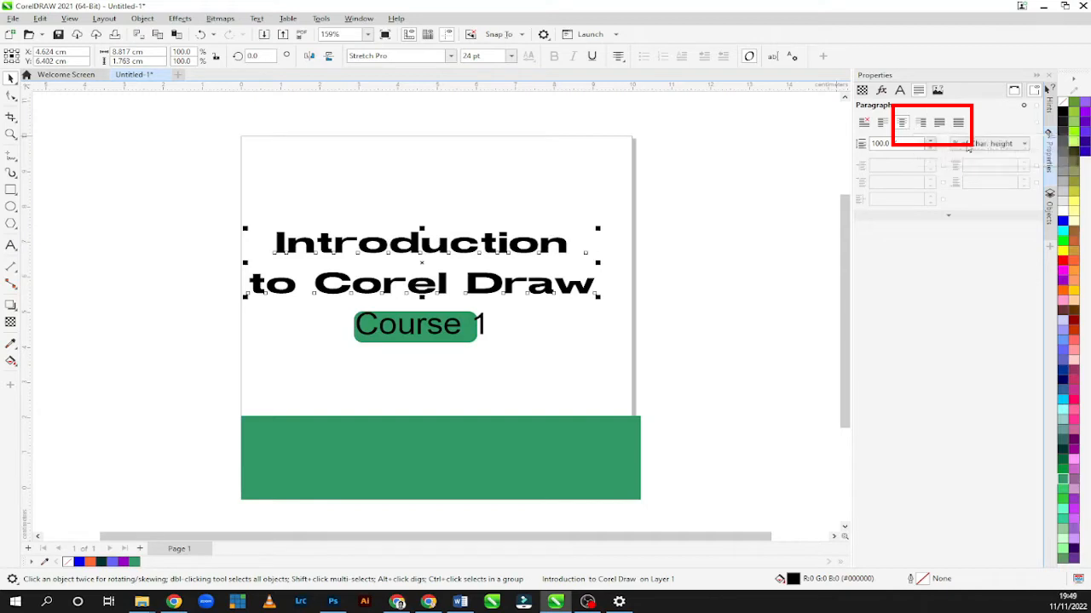
left_click(899, 91)
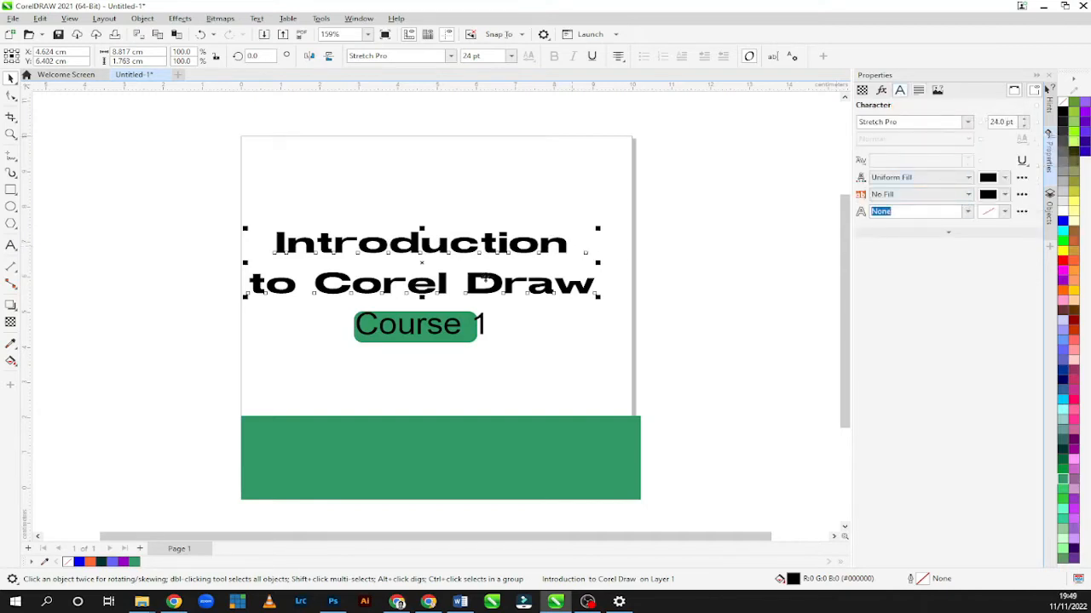
left_click_drag(400, 282, 418, 288)
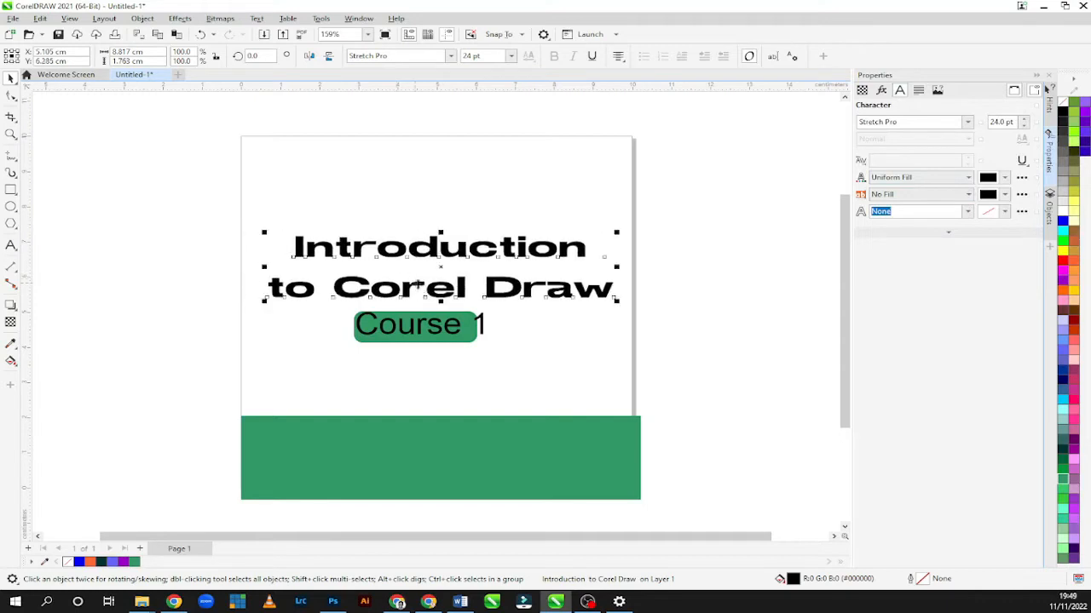
Fill the heading text with the green #339966 sampled from the large rectangle at the page's lower edge.
left_click(985, 178)
left_click(971, 320)
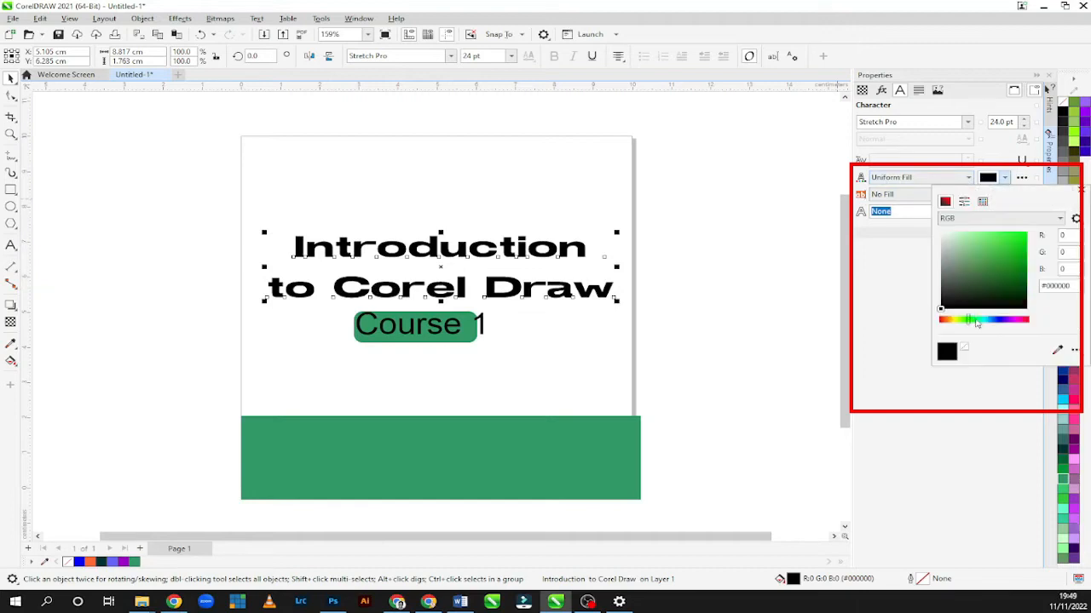
left_click(977, 322)
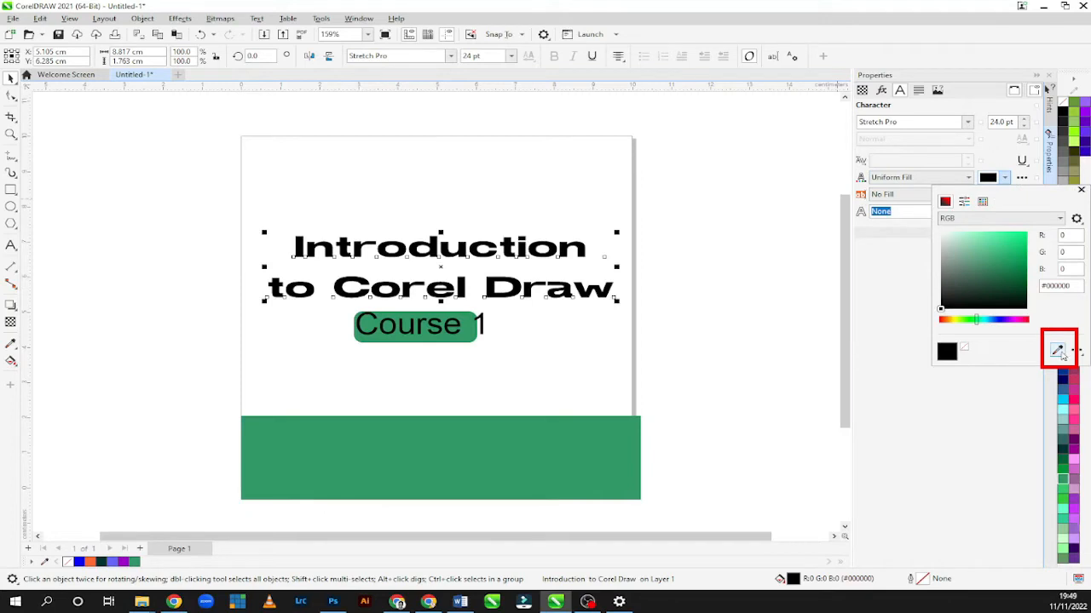
left_click(1057, 351)
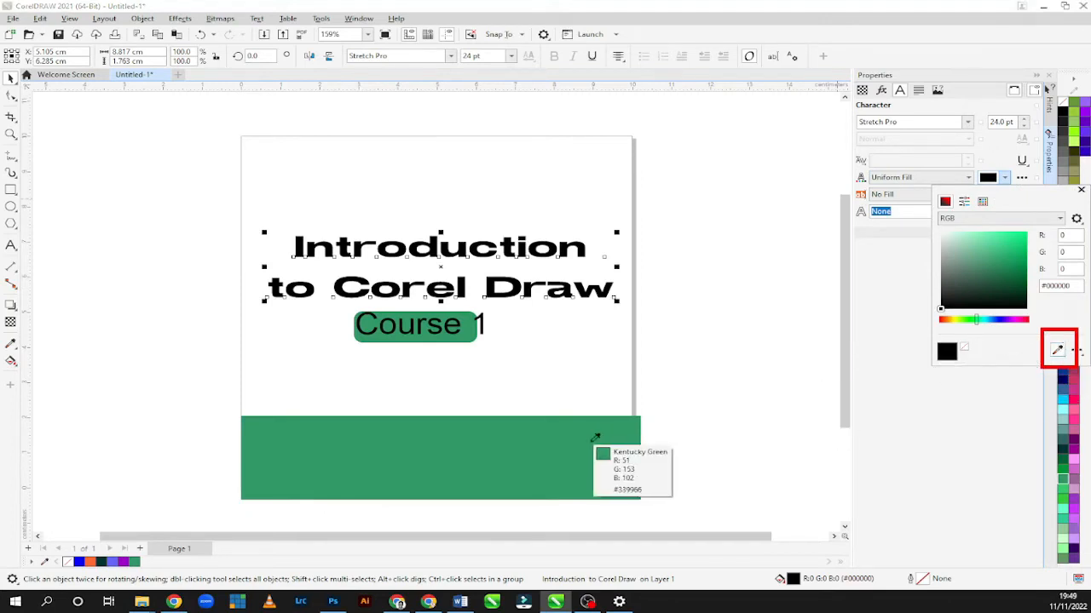
left_click(595, 438)
left_click(896, 254)
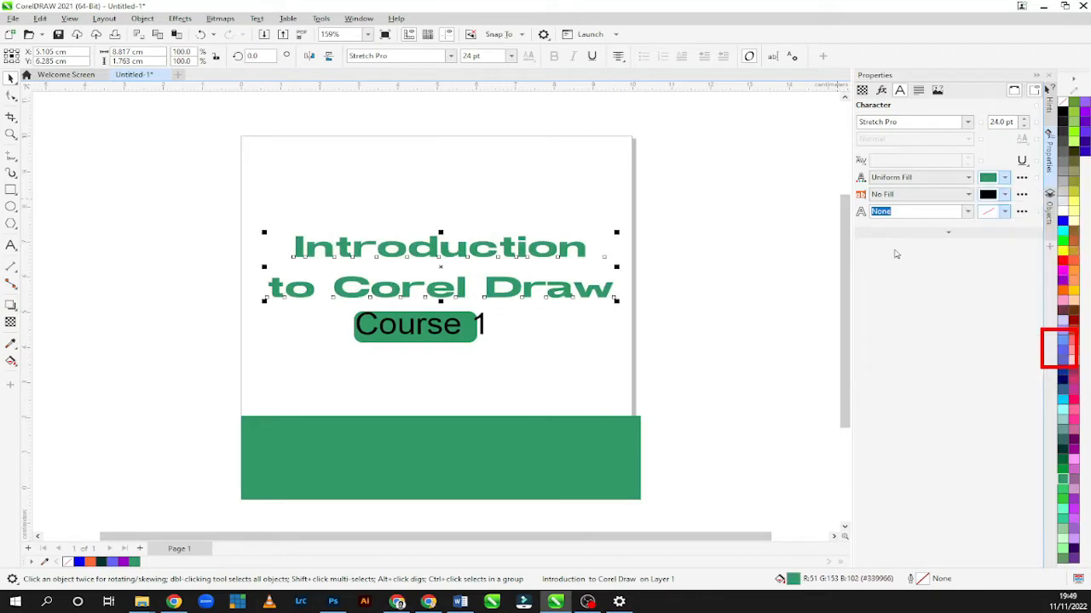
Change the fill colour of the "Course 1" text to white (#FFFFFF).
left_click(447, 337)
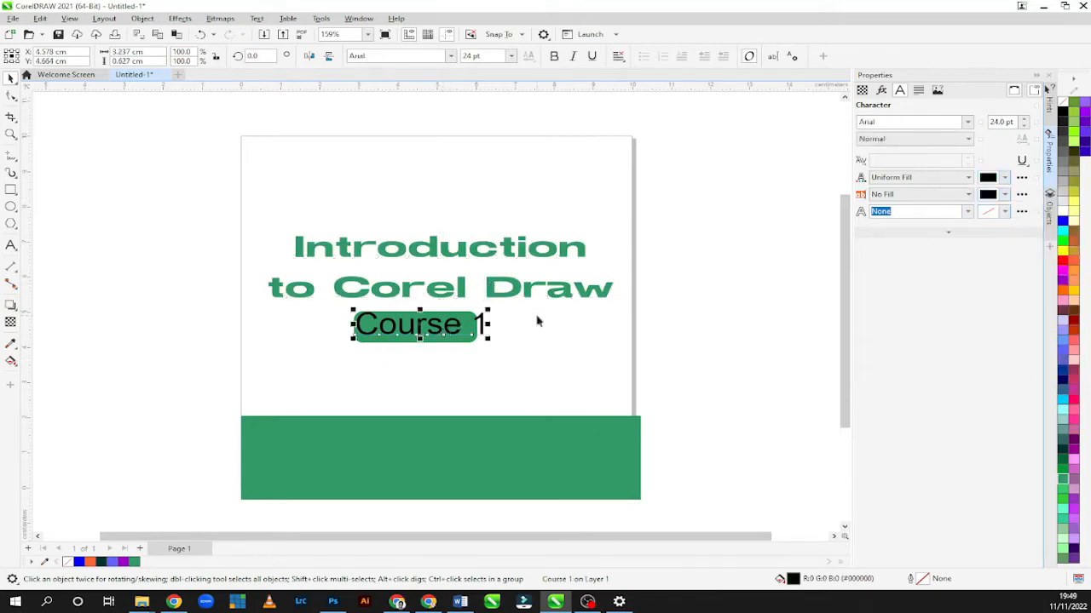
left_click(988, 179)
left_click(940, 233)
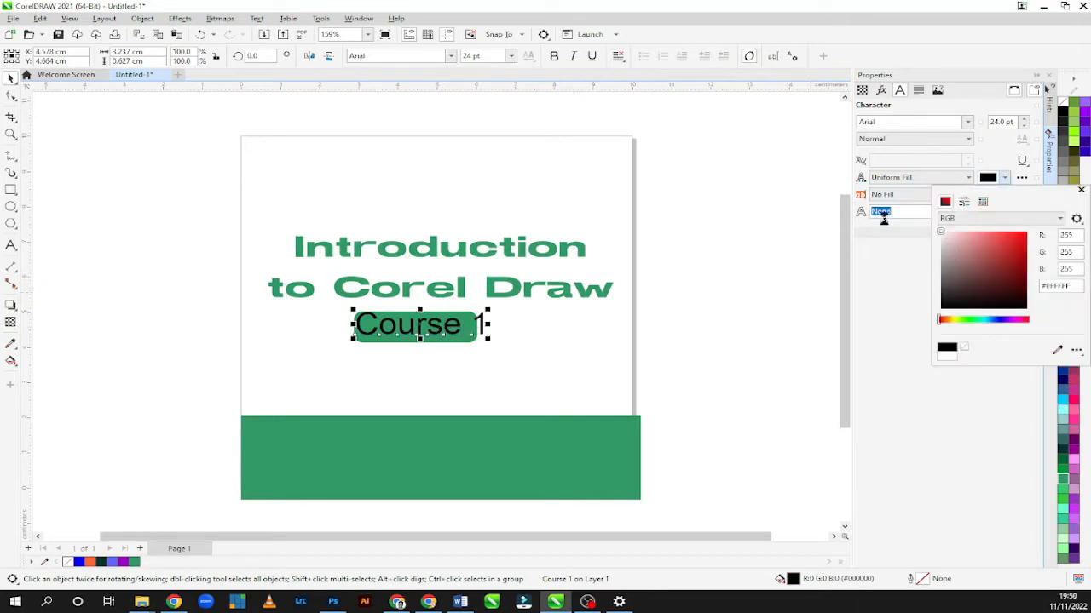
left_click(889, 297)
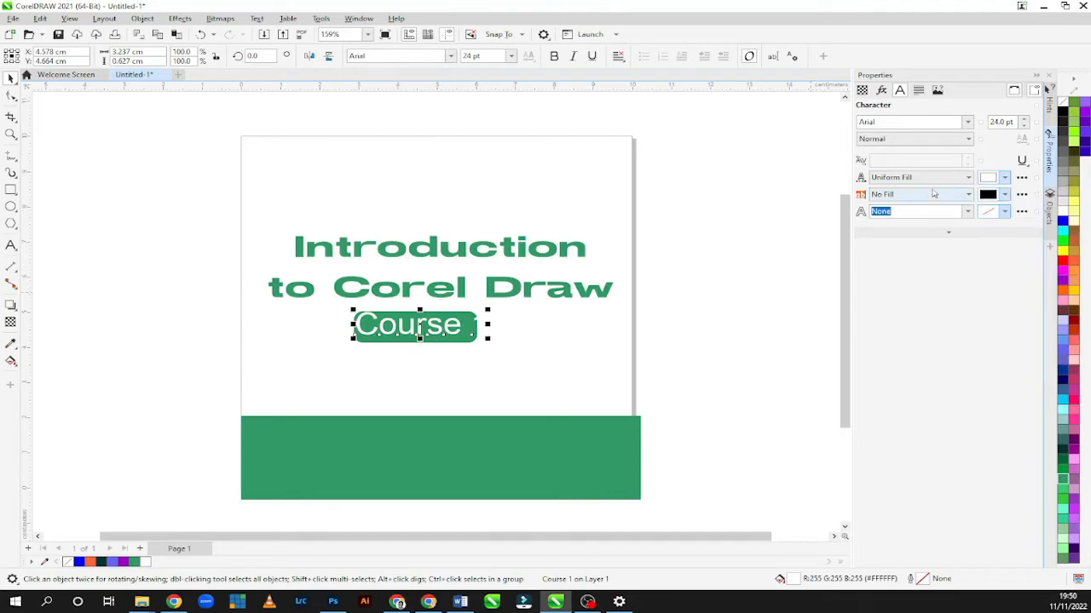
Set the font of the "Course 1" text to Stretch Pro.
left_click(938, 124)
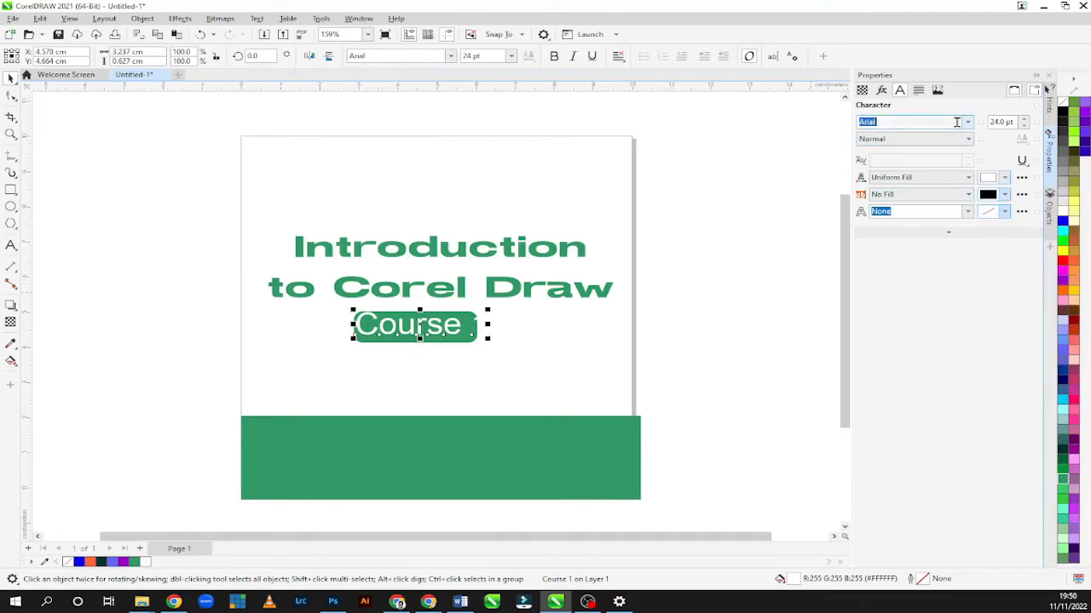
type("Stretch Pro")
key("Return")
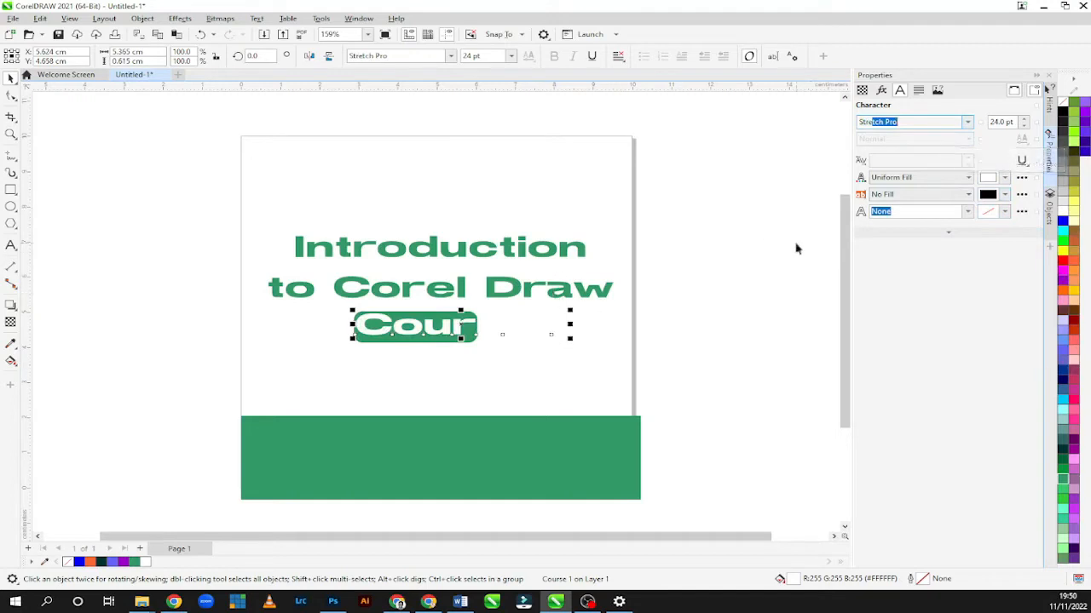
Set the font size of the "Course 1" text to 17 pt.
left_click(881, 90)
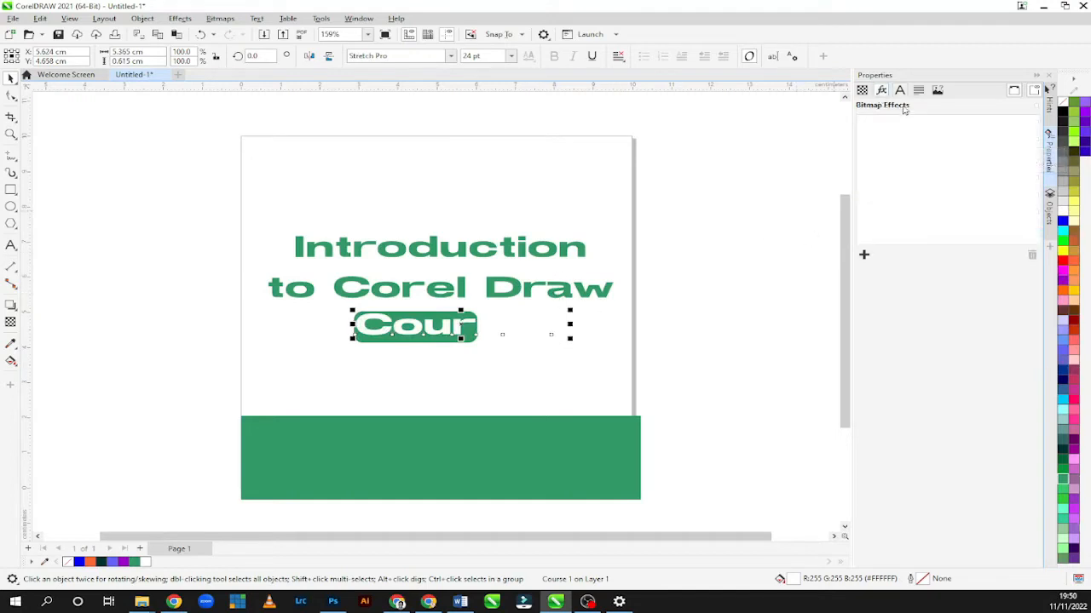
left_click(899, 92)
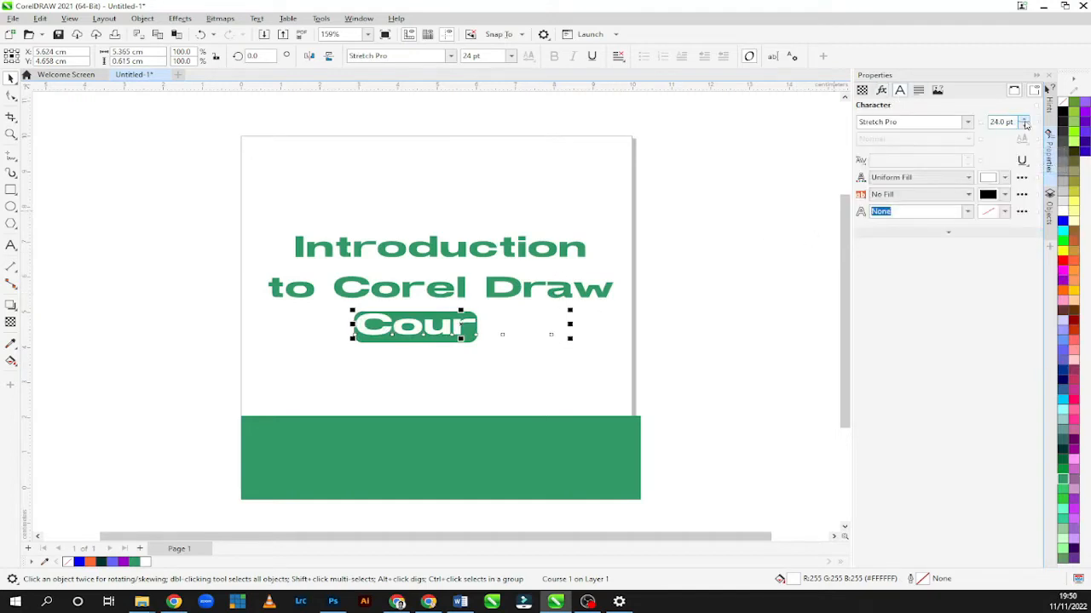
left_click(1024, 126)
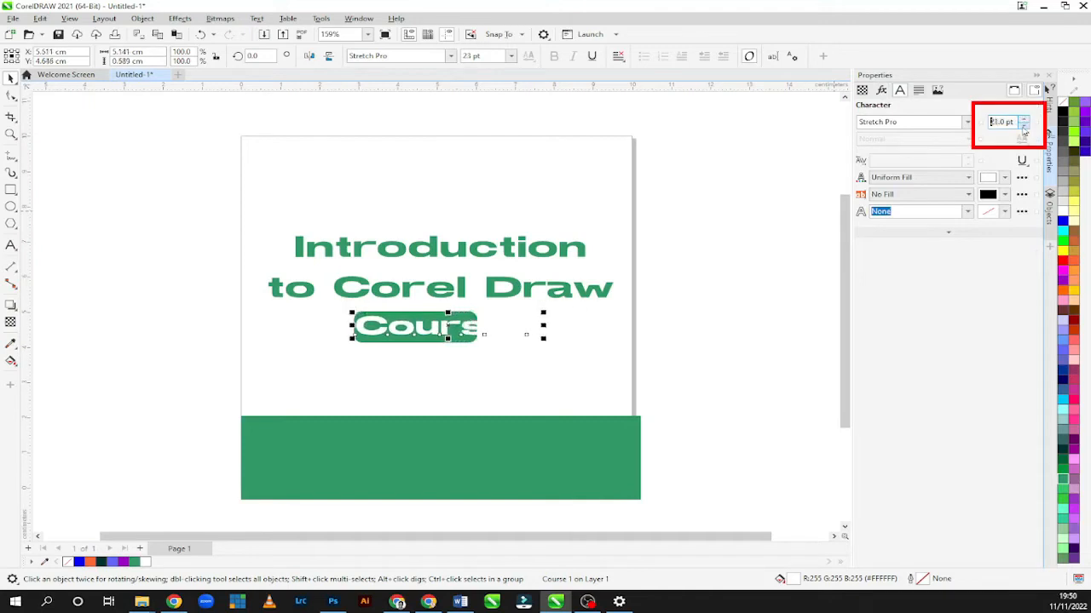
left_click(1024, 126)
left_click(1025, 126)
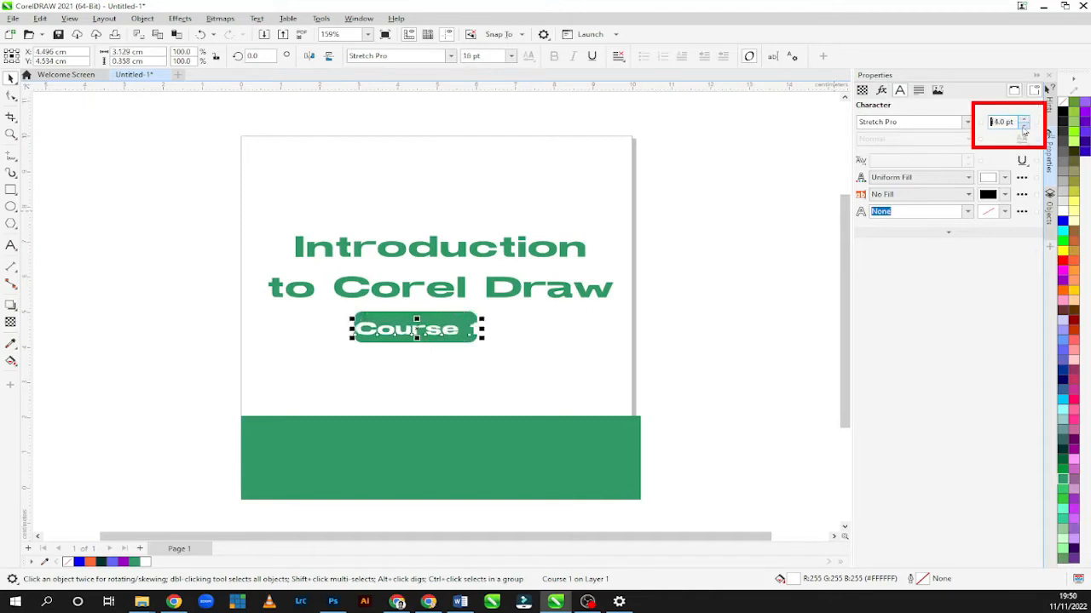
left_click(1024, 127)
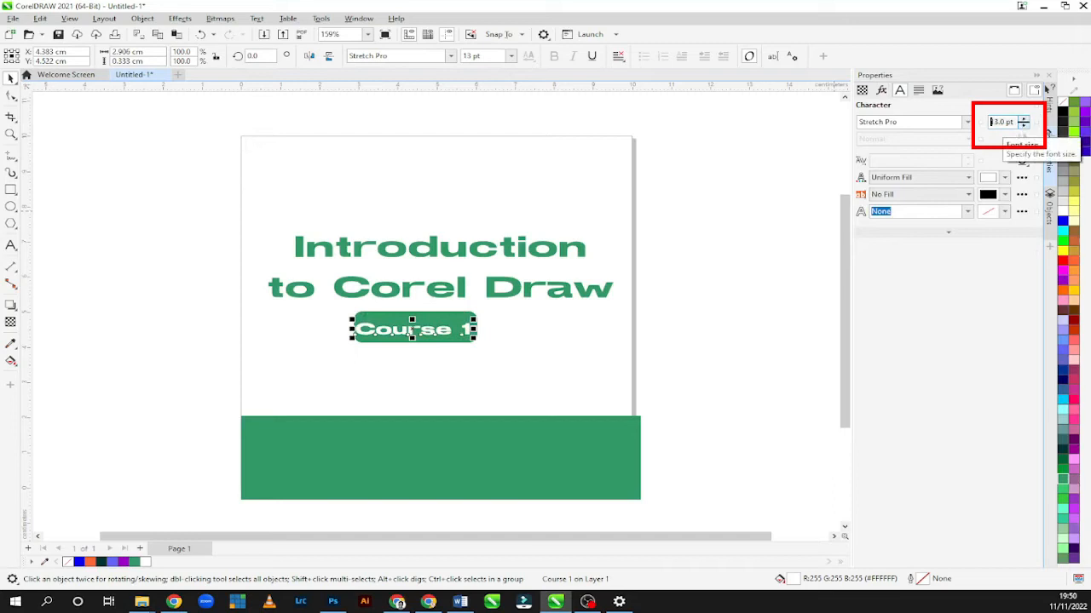
left_click(1024, 118)
left_click(1023, 117)
left_click(1023, 117)
left_click(1023, 118)
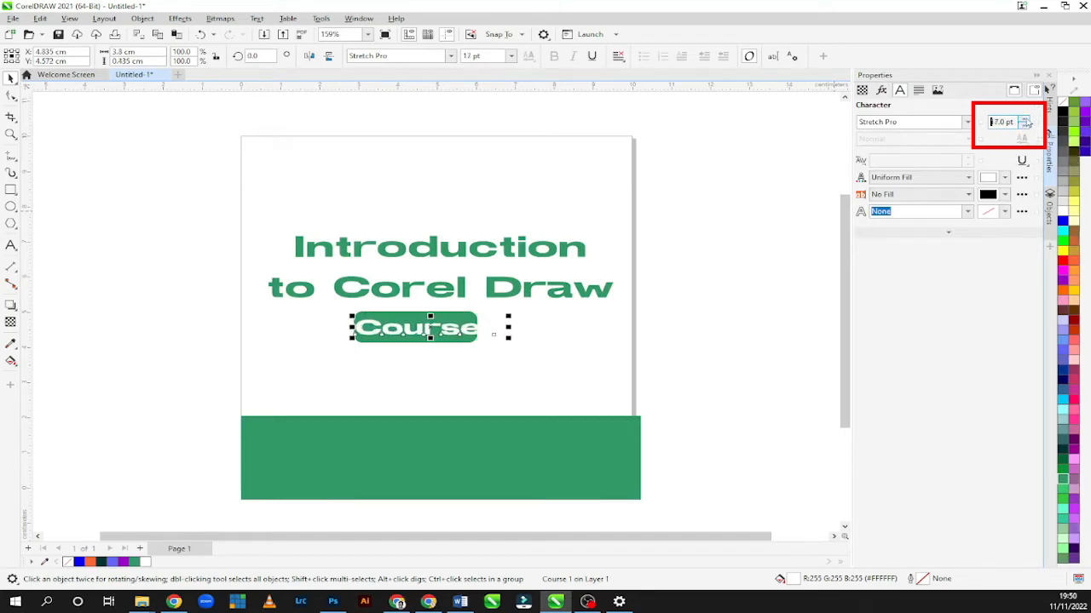
Widen the green rounded rectangle behind "Course 1" to about 4.3 cm and shift the text slightly up and left.
left_click(427, 338)
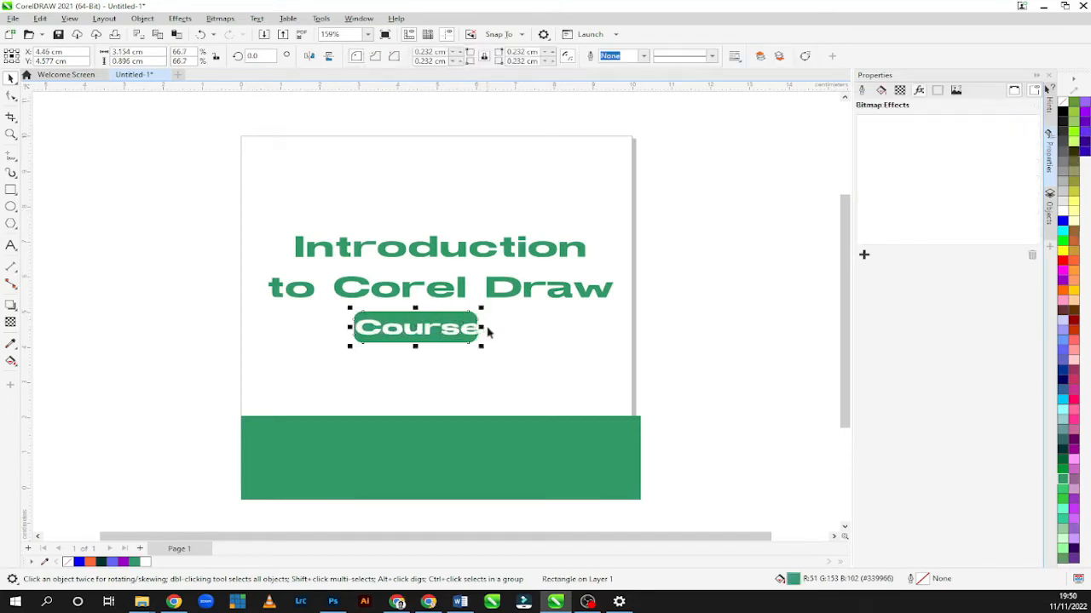
left_click_drag(484, 335, 528, 337)
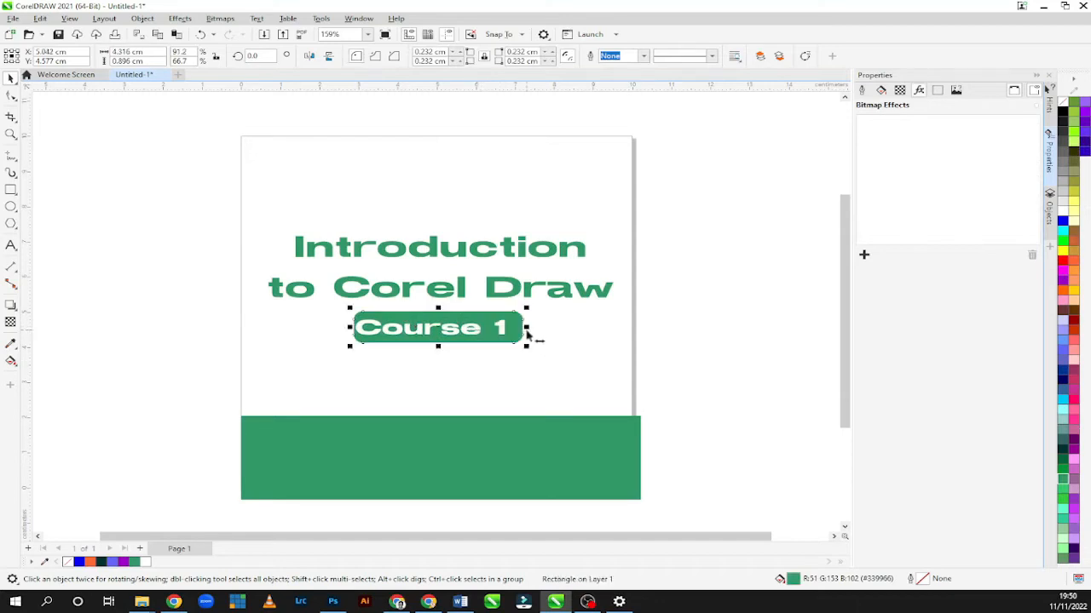
left_click_drag(423, 335, 416, 327)
Nudge the rounded rectangle up and left behind the "Course 1" text, to about X 4.80 cm, Y 4.80 cm.
left_click(511, 345)
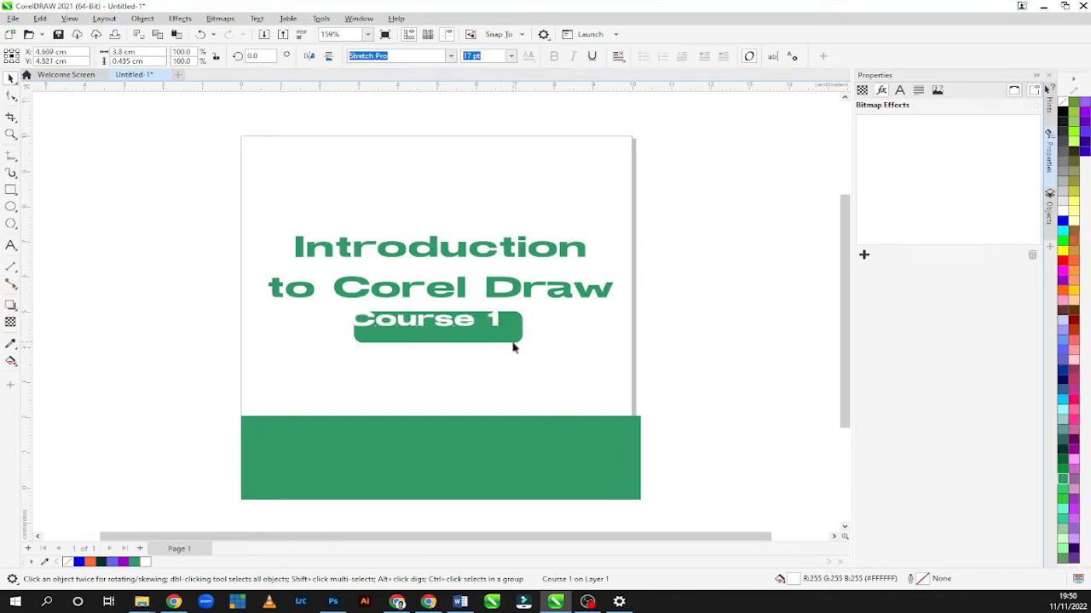
left_click_drag(512, 340, 513, 337)
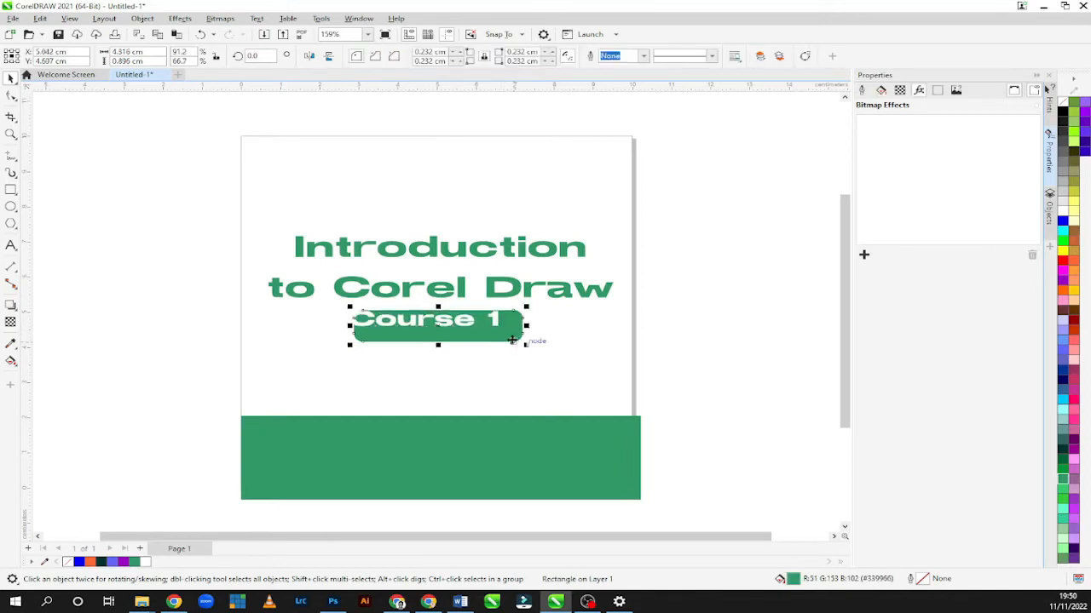
key("Up")
key("Up")
key("Up")
key("Up")
key("Up")
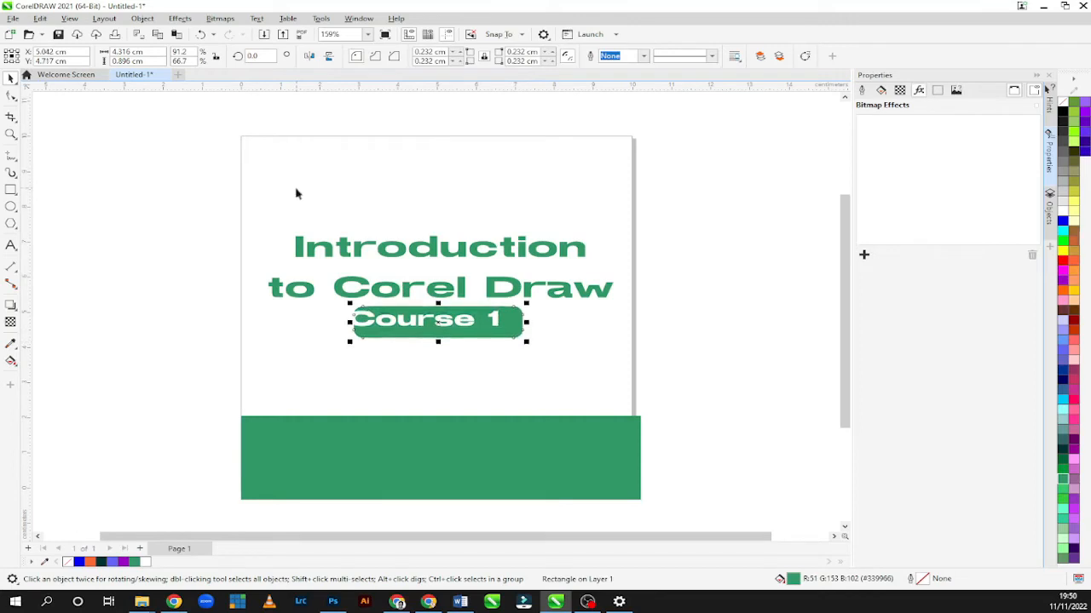
key("Left")
key("Left")
key("Left")
key("Left")
key("Left")
key("Left")
key("Left")
key("Left")
key("Left")
key("Left")
key("Left")
key("Left")
key("Left")
key("Left")
key("Left")
key("Left")
key("Left")
key("Left")
key("Left")
key("Left")
key("Up")
key("Up")
key("Up")
key("Up")
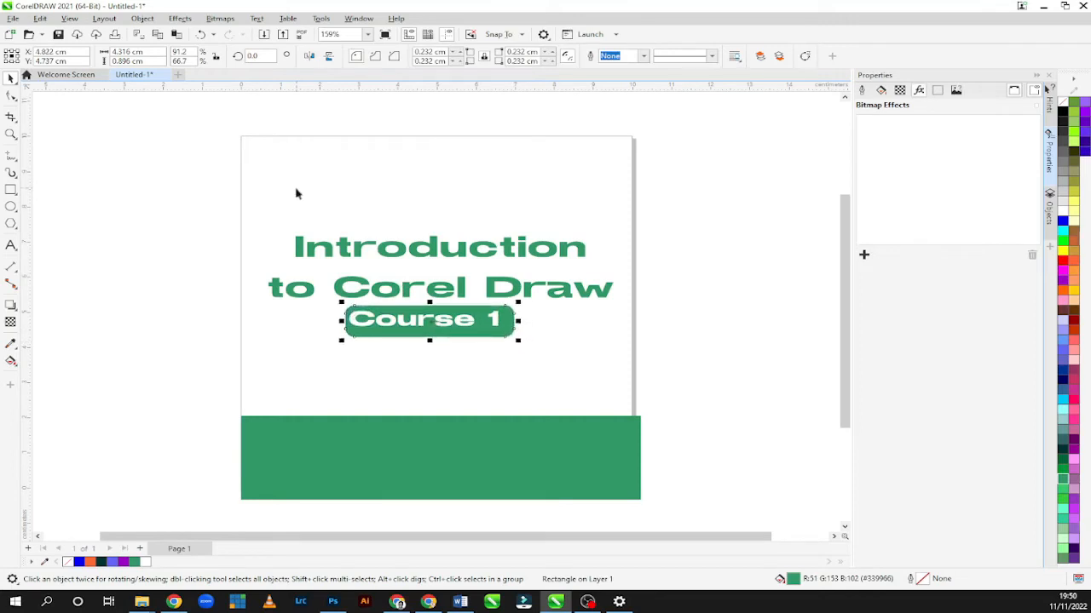
key("Up")
key("Left")
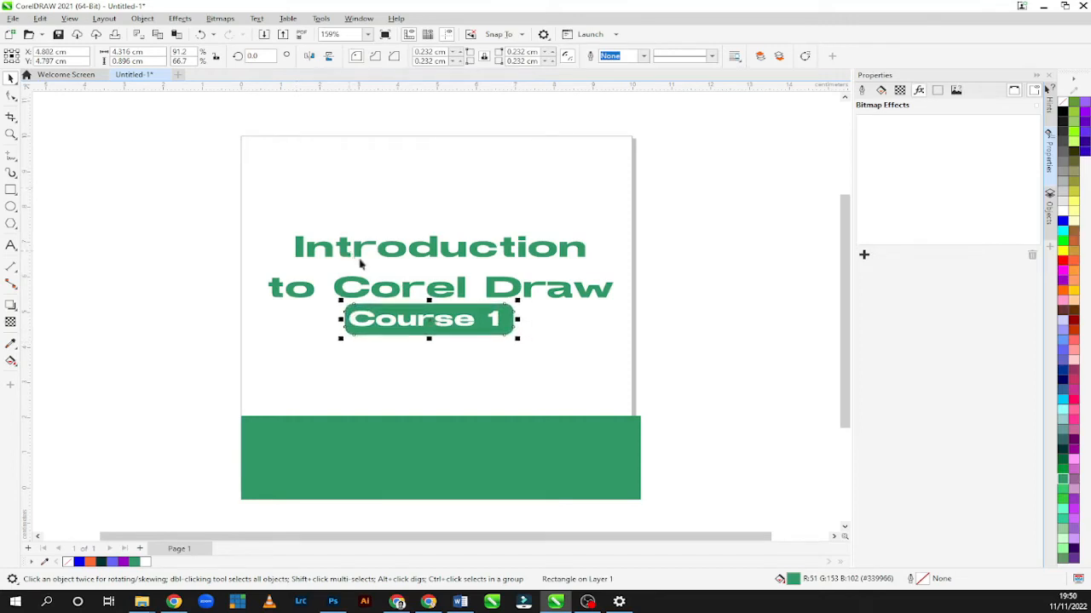
Shift the rounded rectangle slightly right and nudge the "Course 1" text right until it is centred inside it.
left_click_drag(424, 307, 428, 308)
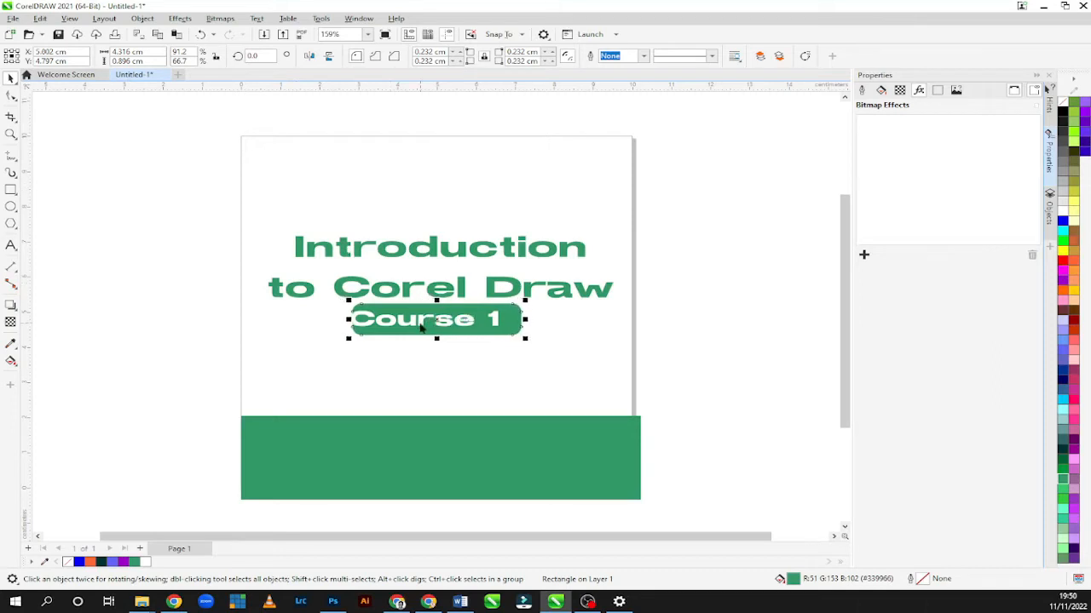
left_click(426, 322)
key("Right")
key("Right")
key("Right")
key("Right")
key("Right")
key("Right")
key("Right")
key("Right")
key("Right")
key("Right")
key("Right")
key("Right")
key("Right")
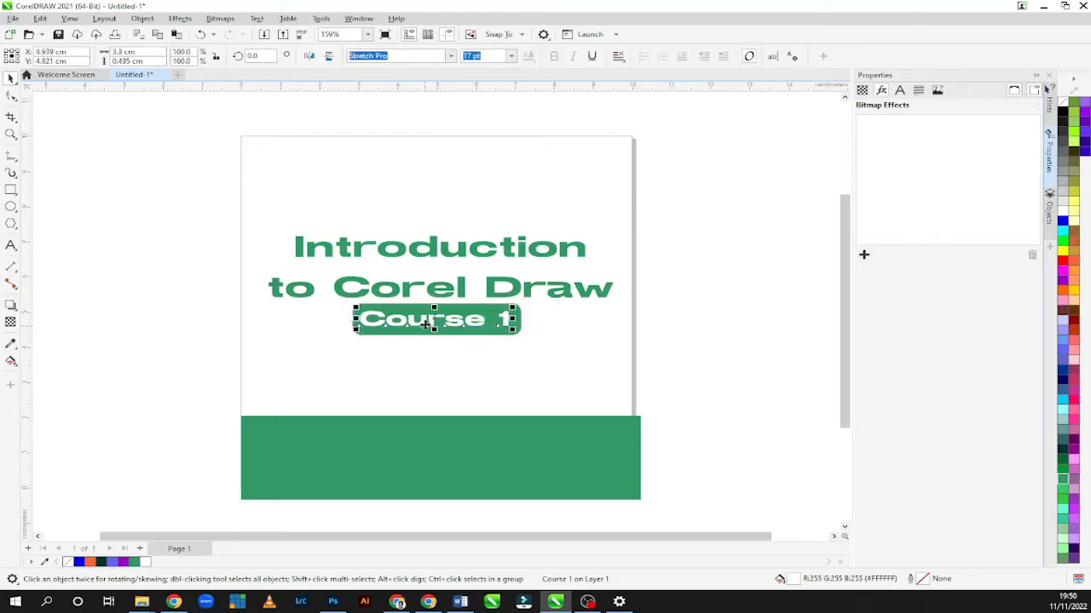
Examine the heading's character properties, outline width options, paragraph properties and the available text commands.
left_click(427, 263)
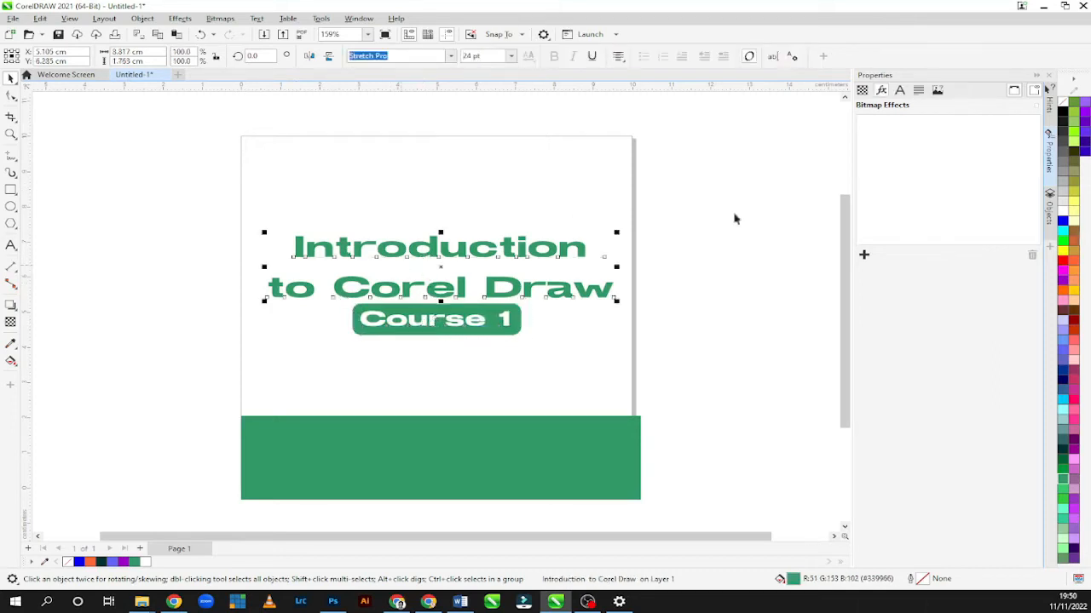
left_click(901, 89)
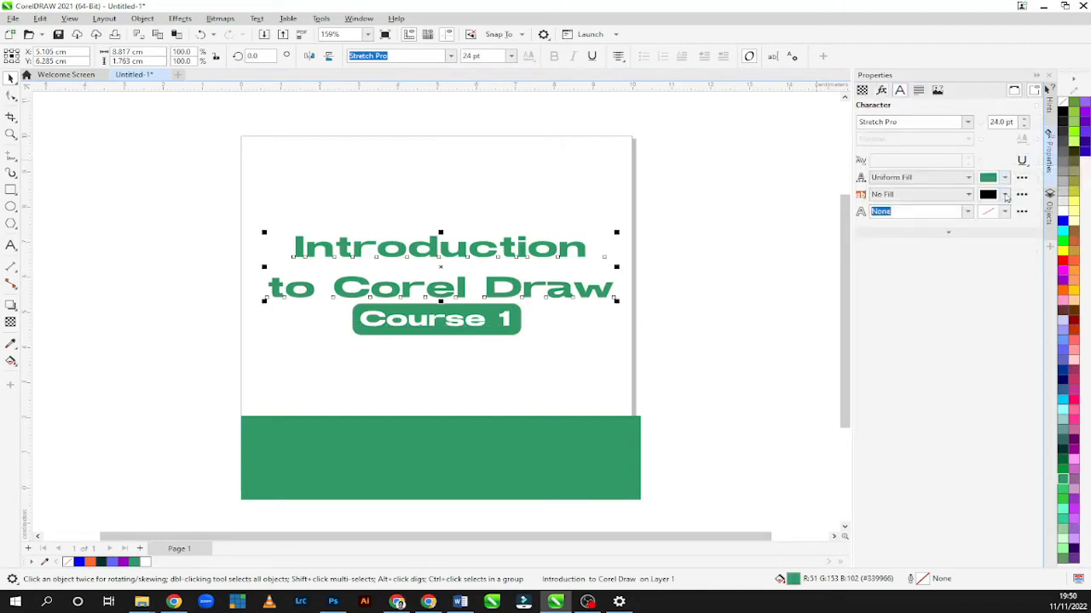
left_click(966, 212)
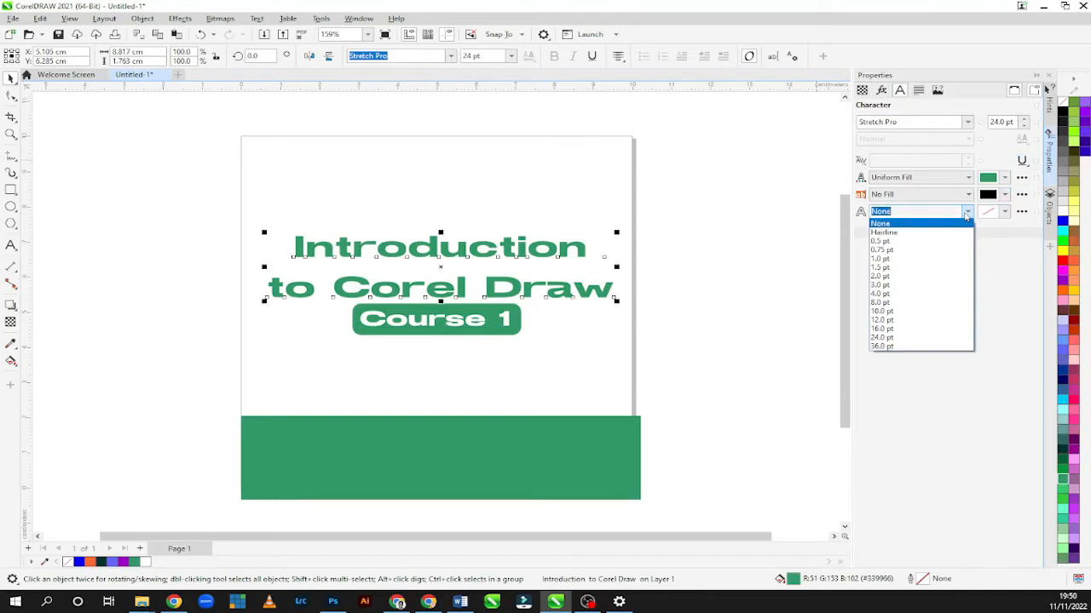
left_click(966, 213)
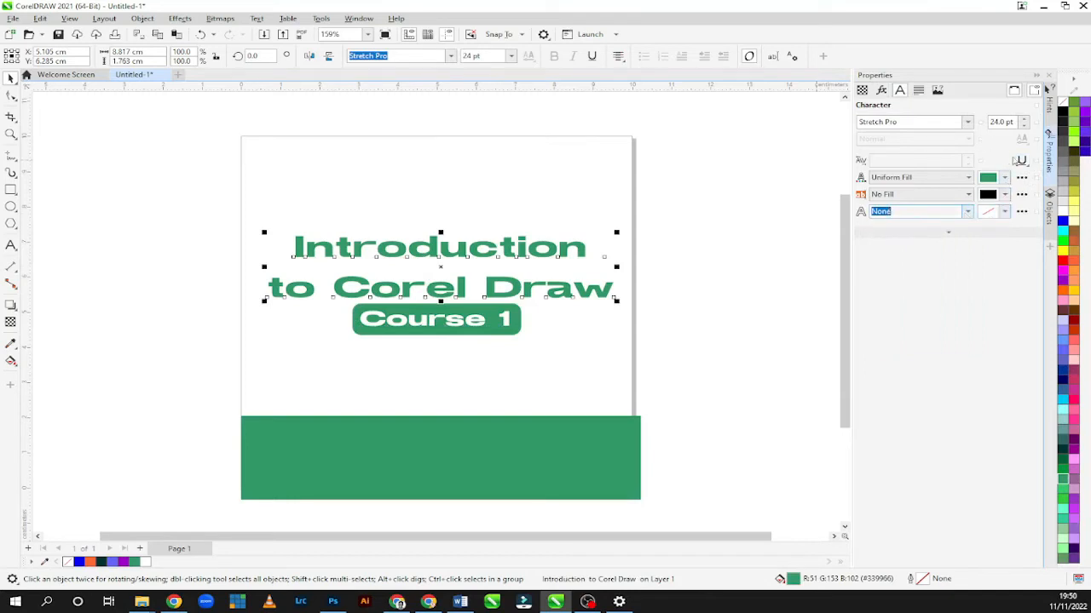
left_click(919, 91)
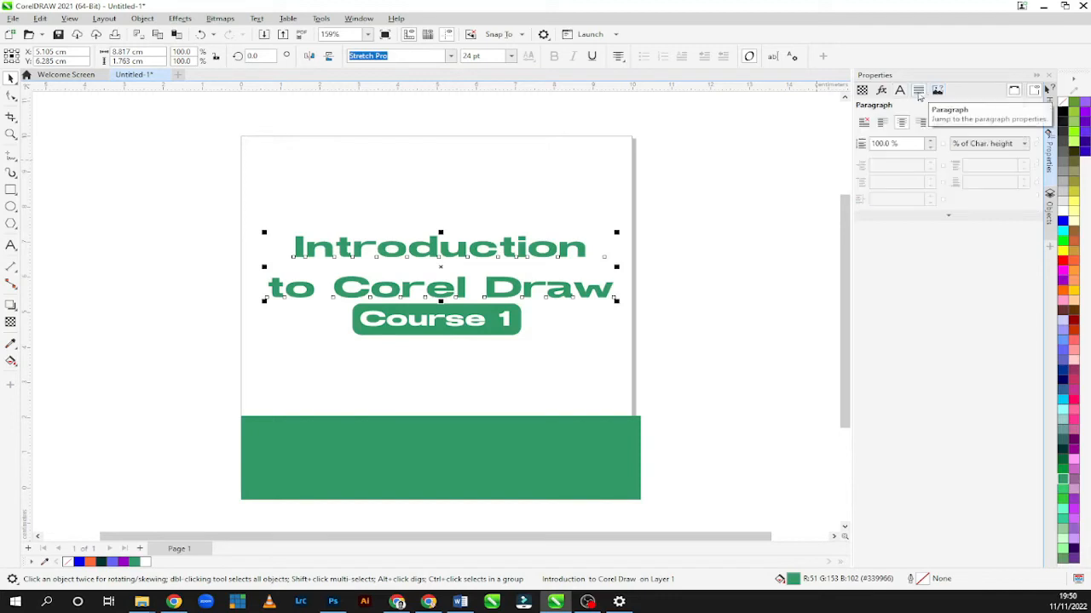
left_click(901, 91)
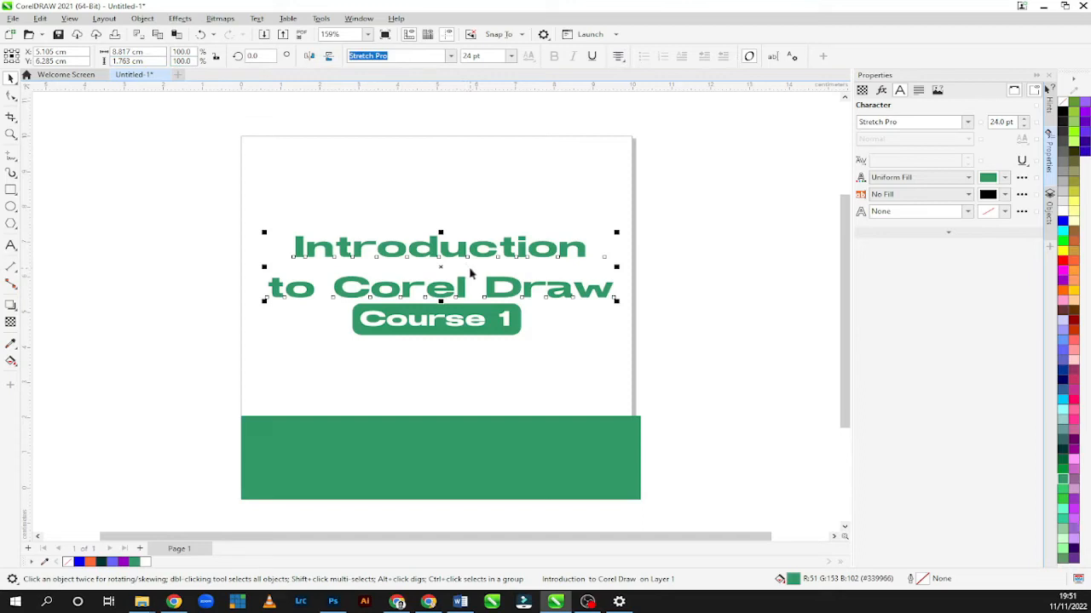
left_click(257, 19)
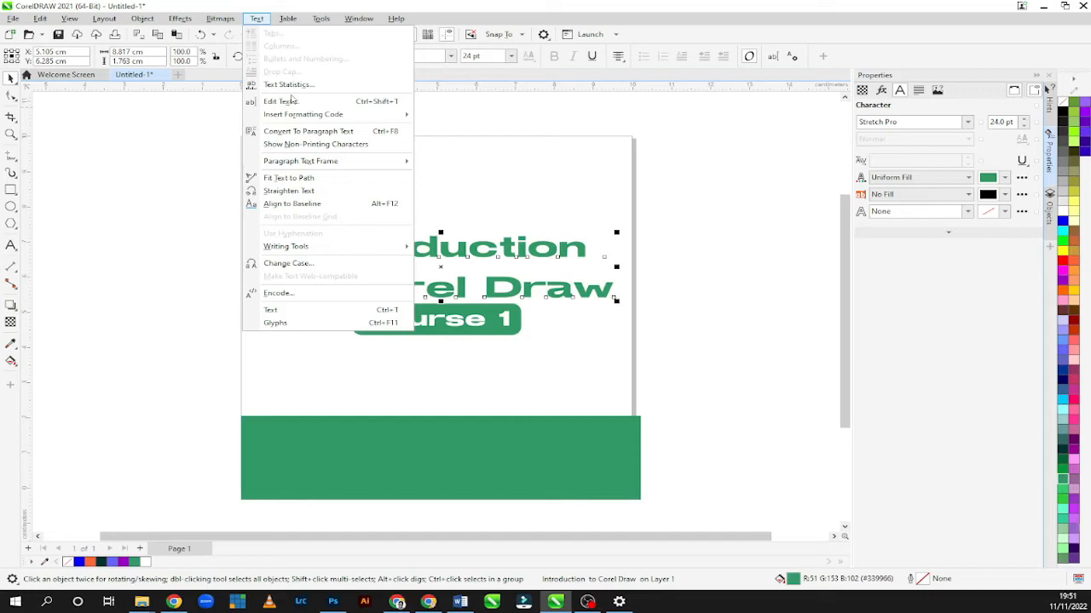
left_click(509, 275)
left_click(531, 365)
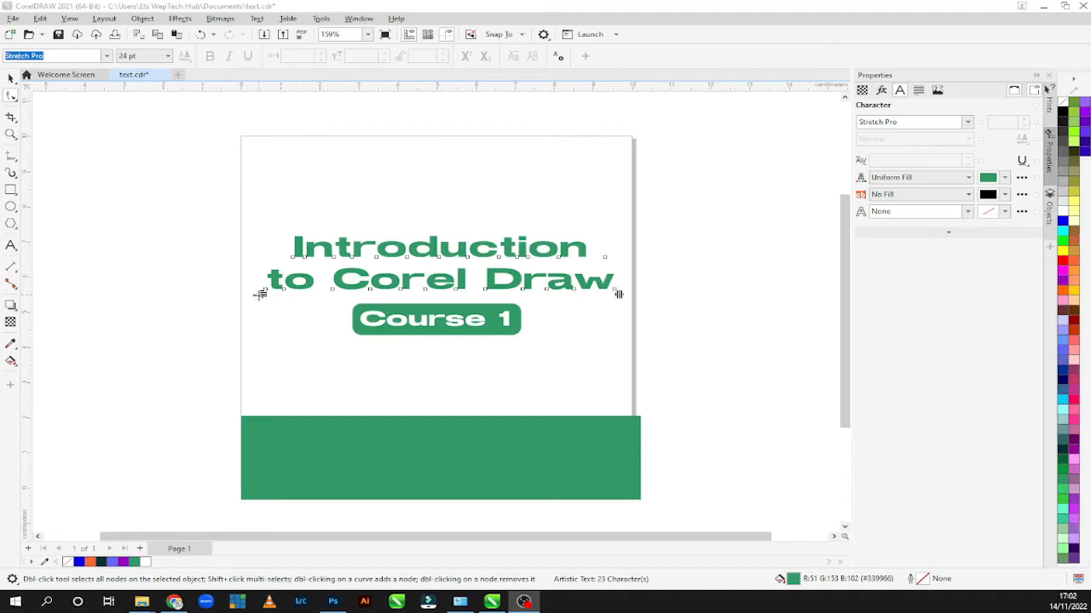
Increase the heading's line spacing slightly and reactivate the Shape tool on the heading.
mouse_move(262, 293)
left_mouse_down()
mouse_move(258, 381)
mouse_move(270, 275)
mouse_move(264, 298)
left_mouse_up()
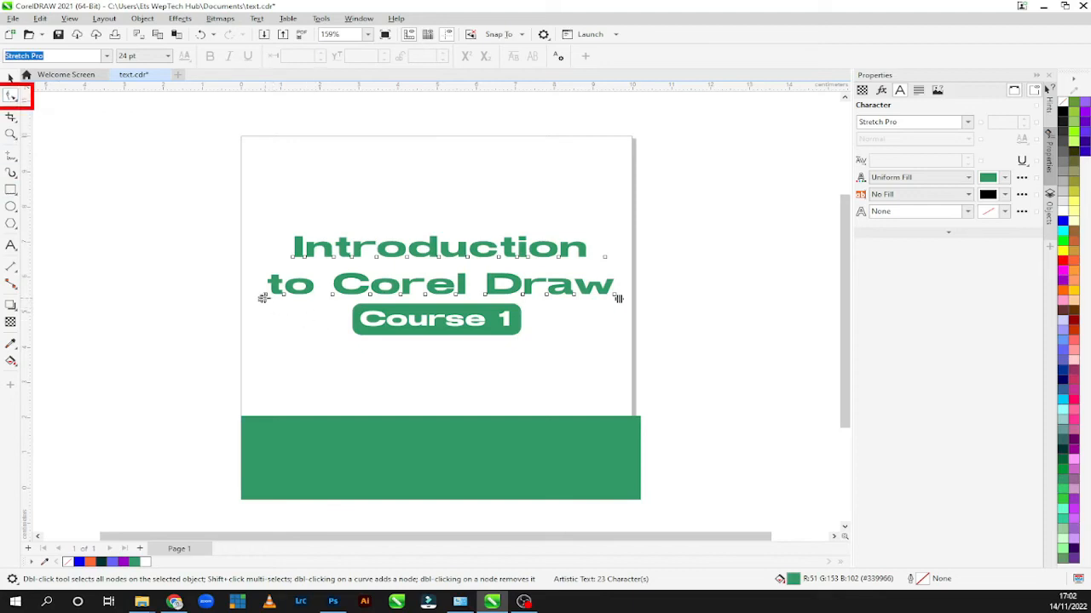
left_click(10, 78)
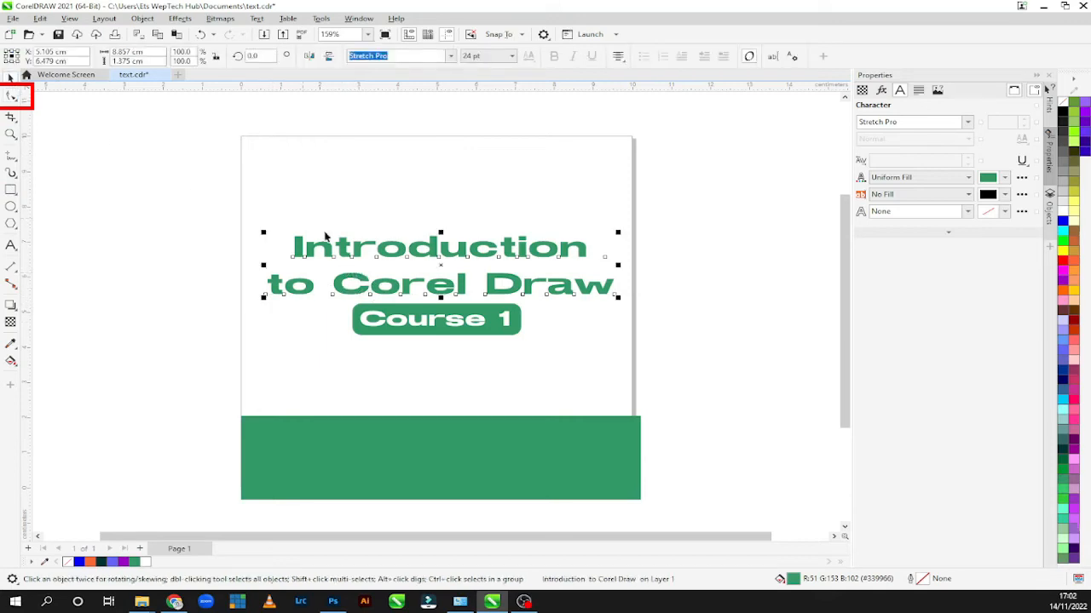
left_click(12, 97)
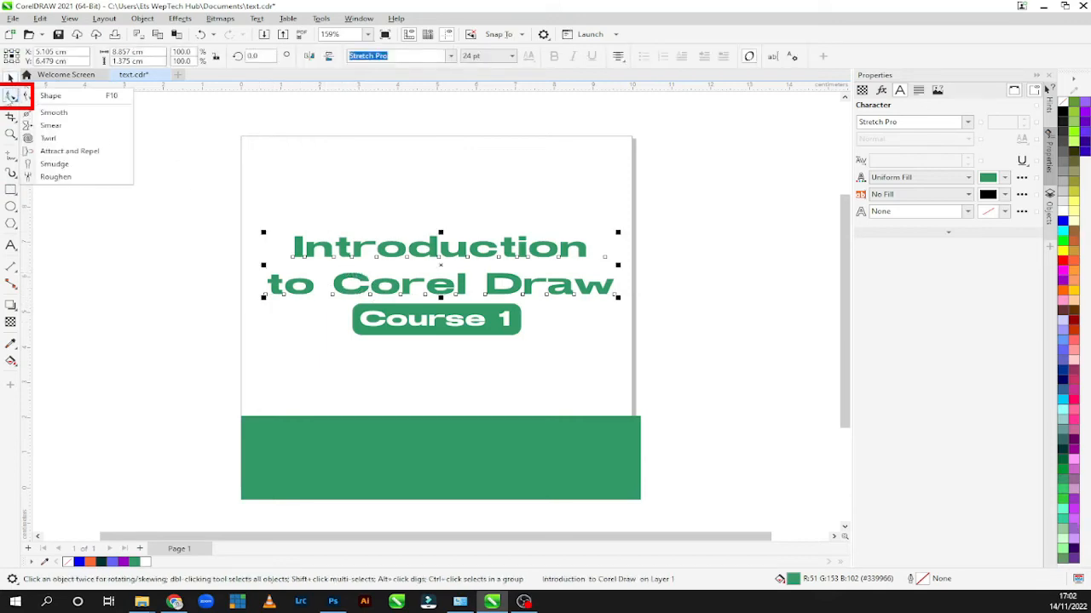
left_click(46, 97)
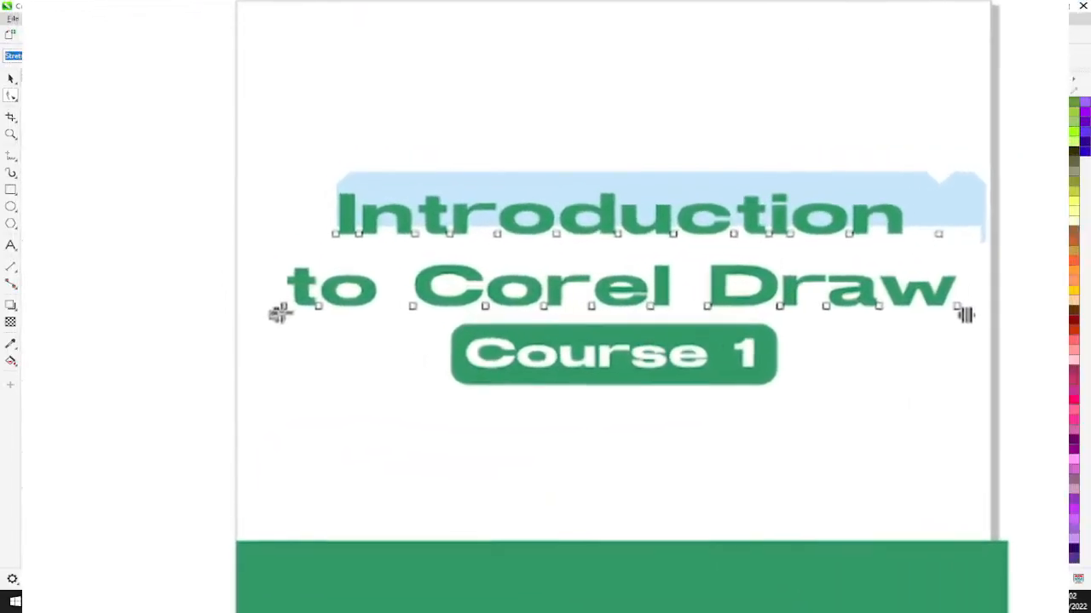
Try wider and tighter line spacing between the heading's two lines with the Shape tool.
left_click_drag(287, 318, 290, 517)
mouse_move(265, 389)
left_mouse_down()
mouse_move(267, 470)
mouse_move(284, 169)
mouse_move(287, 297)
mouse_move(276, 346)
mouse_move(285, 284)
left_mouse_up()
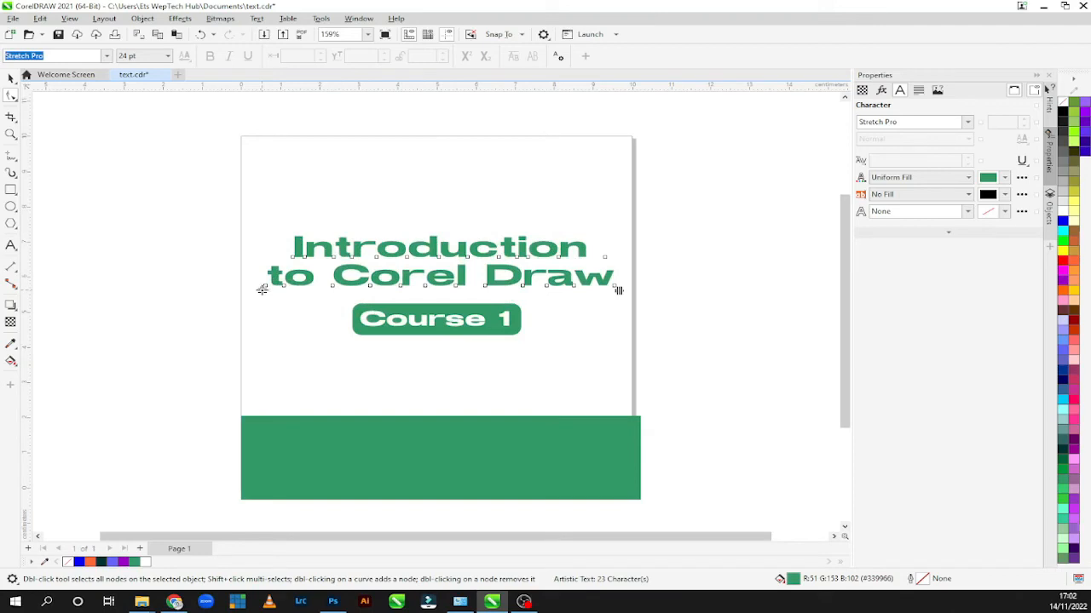
left_click(263, 295)
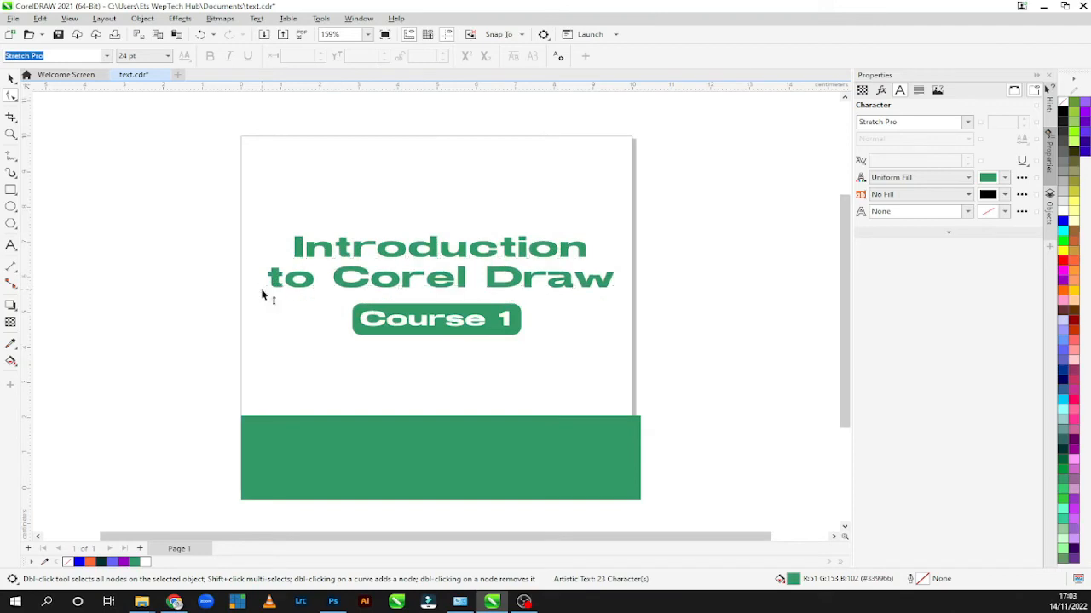
key("ctrl+z")
key("ctrl+shift+z")
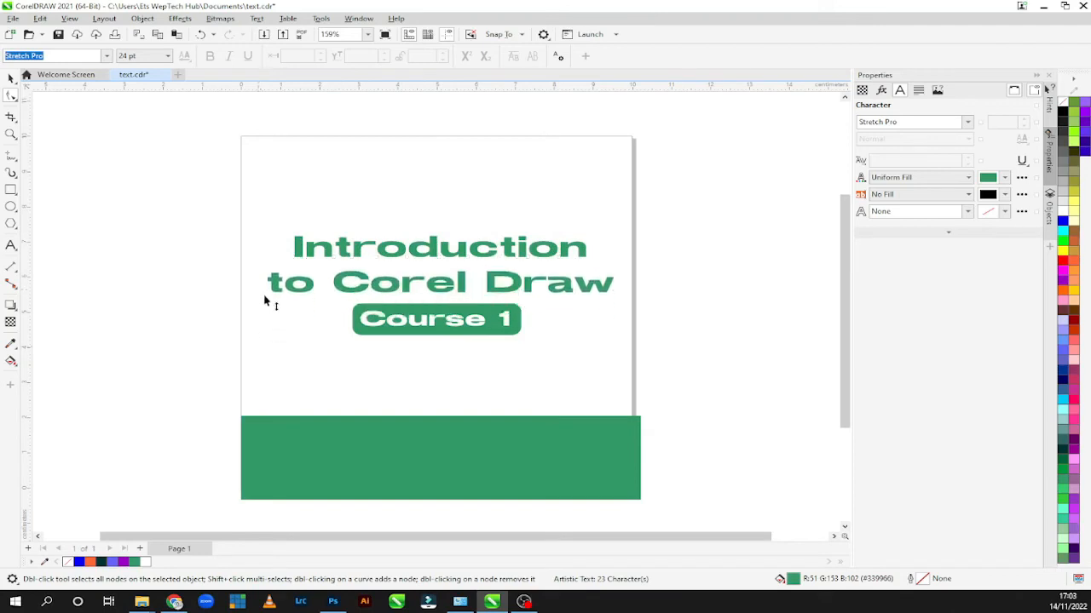
Try shifting the letter "t" of "to" onto the "o" with the Shape tool, and undo the move.
left_click(304, 286)
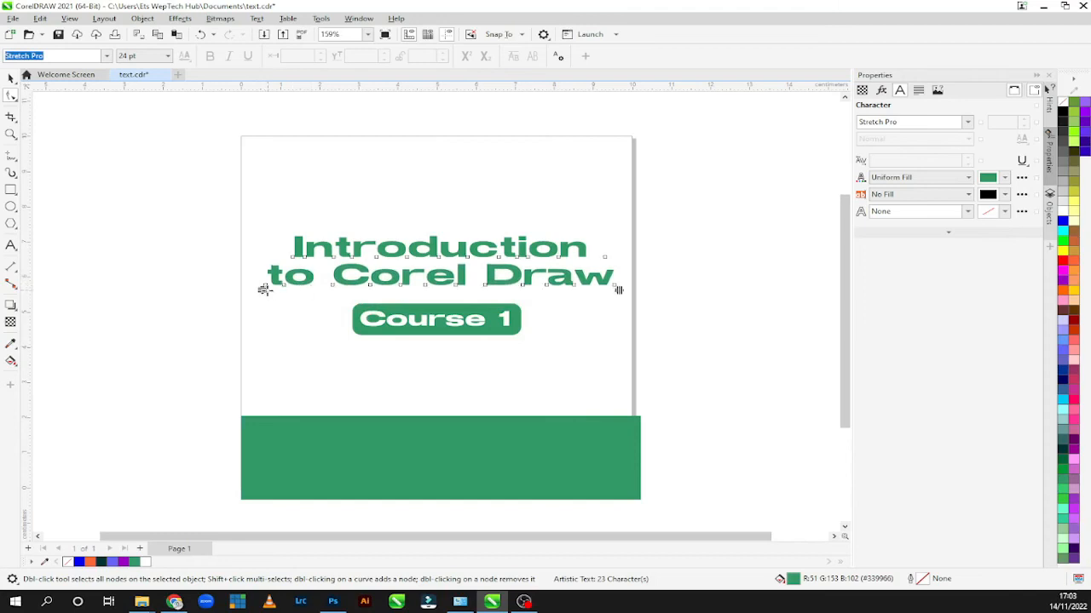
mouse_move(261, 291)
left_mouse_down()
mouse_move(291, 287)
mouse_move(262, 292)
mouse_move(269, 300)
mouse_move(264, 292)
mouse_move(291, 289)
left_mouse_up()
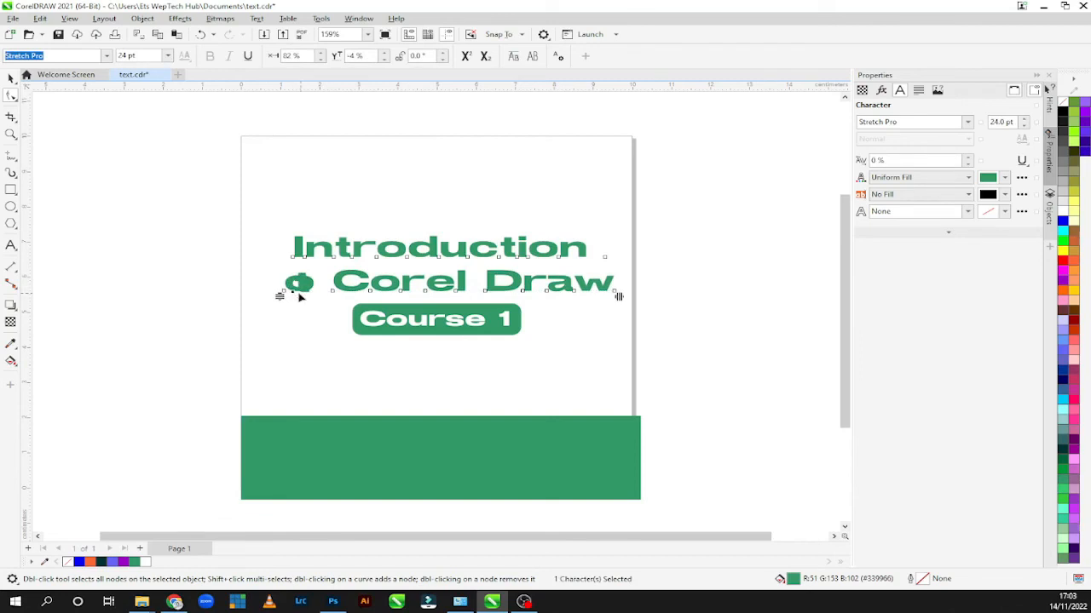
key("ctrl+z")
Try wider letter spacing on the heading, and tighten its letter spacing and line spacing with the Shape tool.
mouse_move(618, 297)
left_mouse_down()
mouse_move(564, 294)
mouse_move(634, 295)
mouse_move(531, 298)
mouse_move(668, 297)
mouse_move(510, 303)
mouse_move(631, 302)
left_mouse_up()
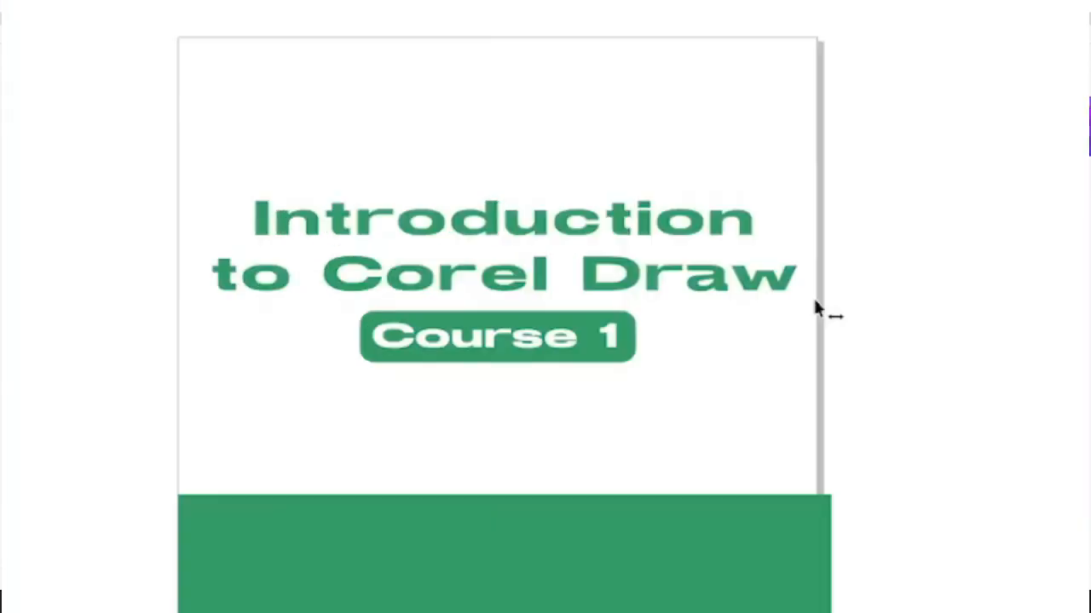
mouse_move(814, 301)
left_mouse_down()
mouse_move(748, 297)
mouse_move(796, 300)
mouse_move(788, 342)
left_mouse_up()
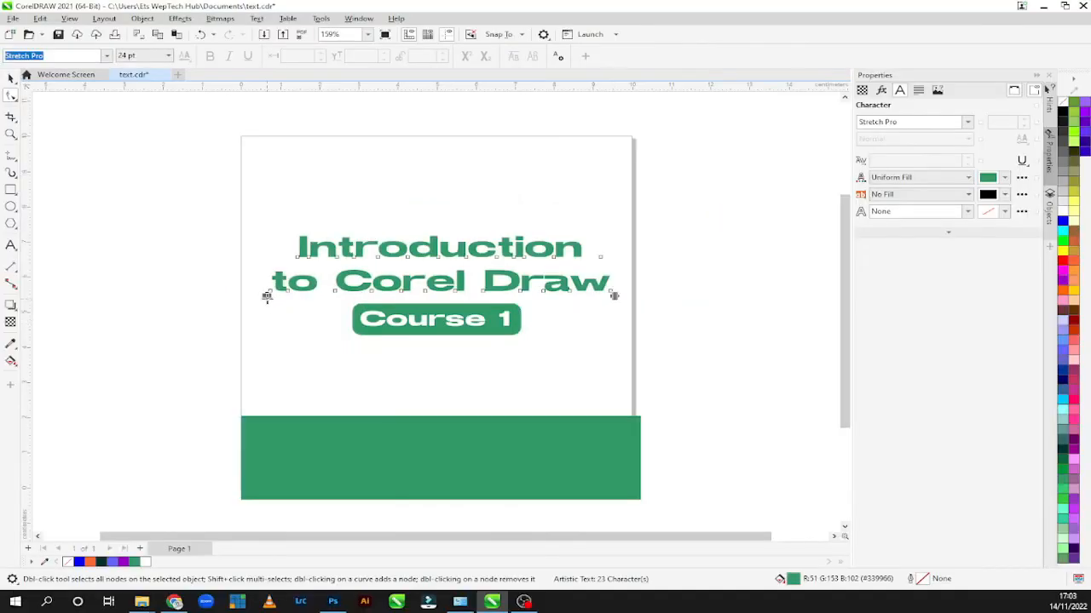
mouse_move(267, 295)
left_mouse_down()
mouse_move(275, 415)
mouse_move(291, 287)
left_mouse_up()
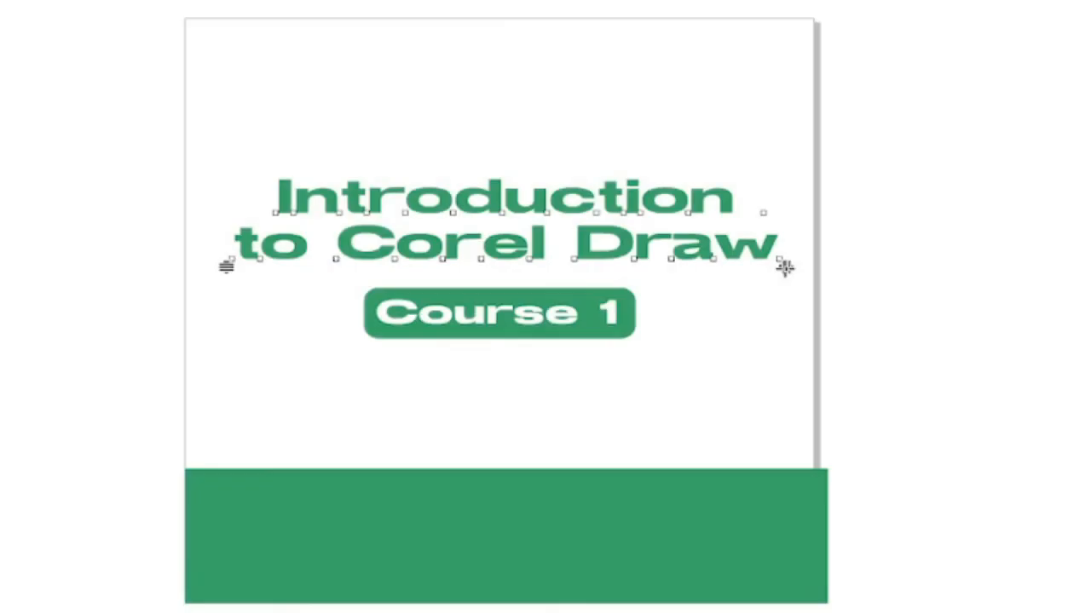
left_click_drag(614, 290, 578, 292)
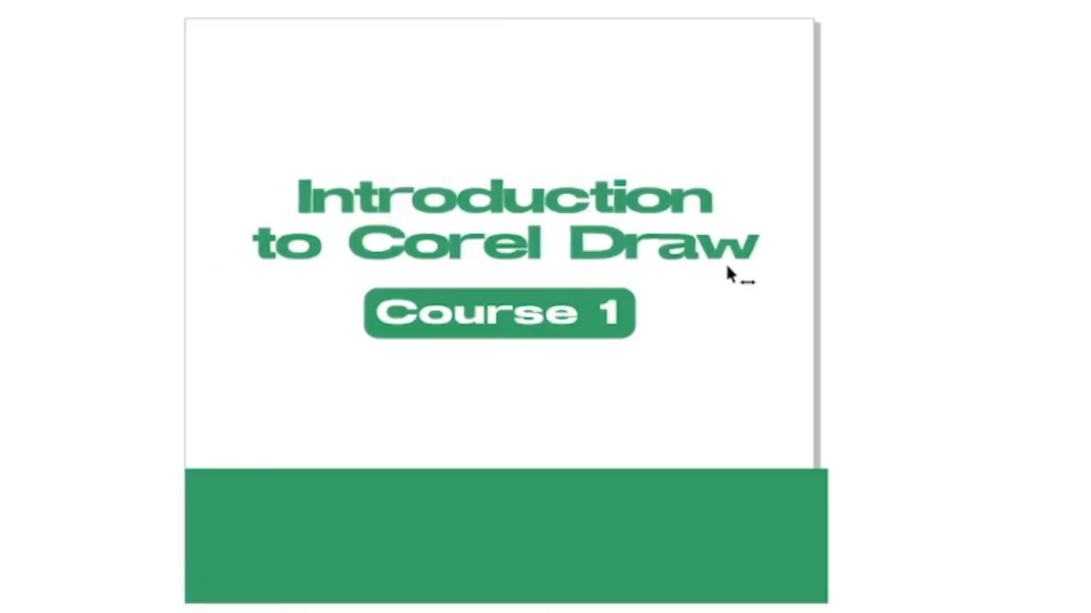